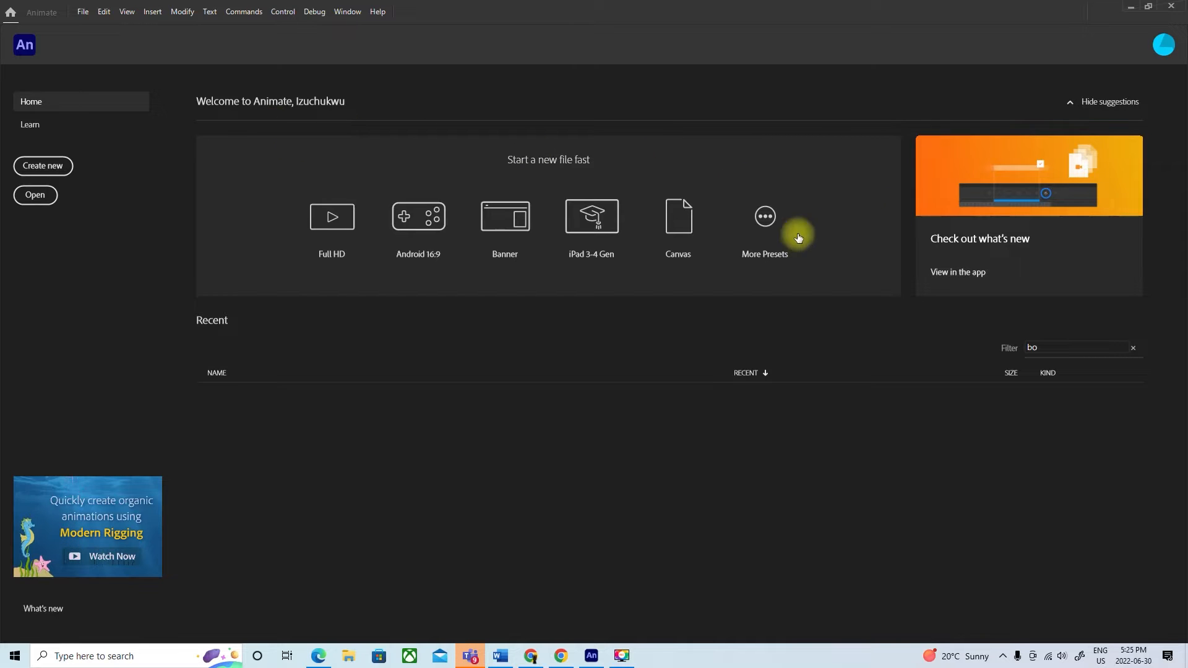
# Step: Open the full list of new-document presets and set the Full HD document's frame rate to 30
pyautogui.click(766, 222)
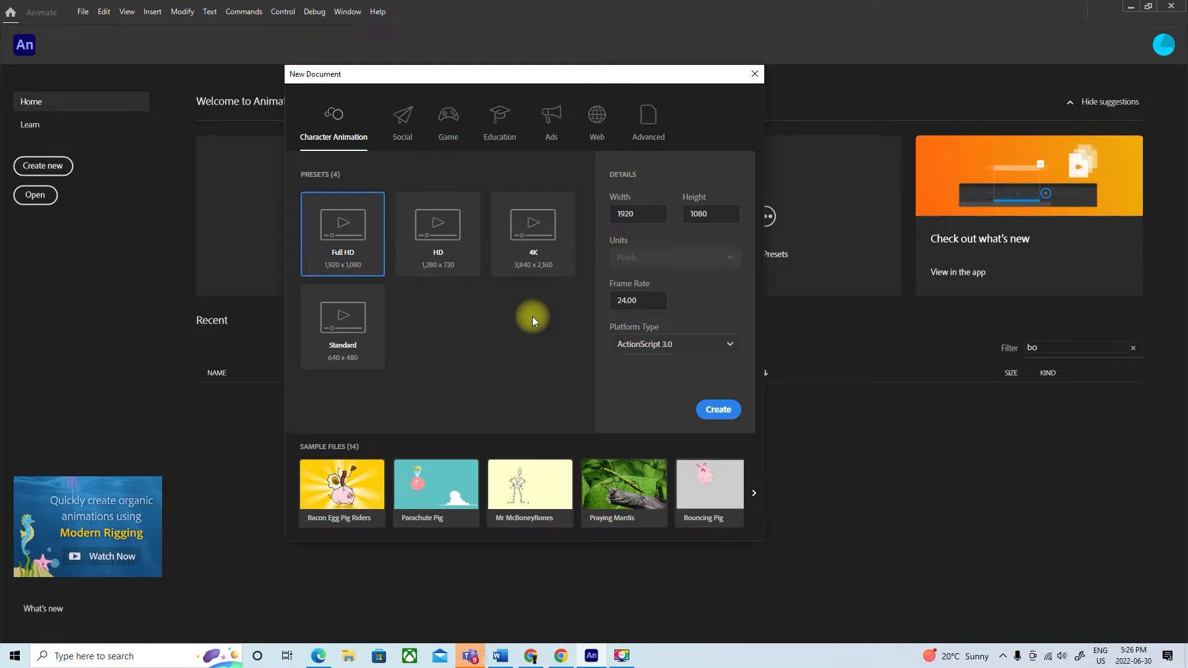
pyautogui.click(628, 300)
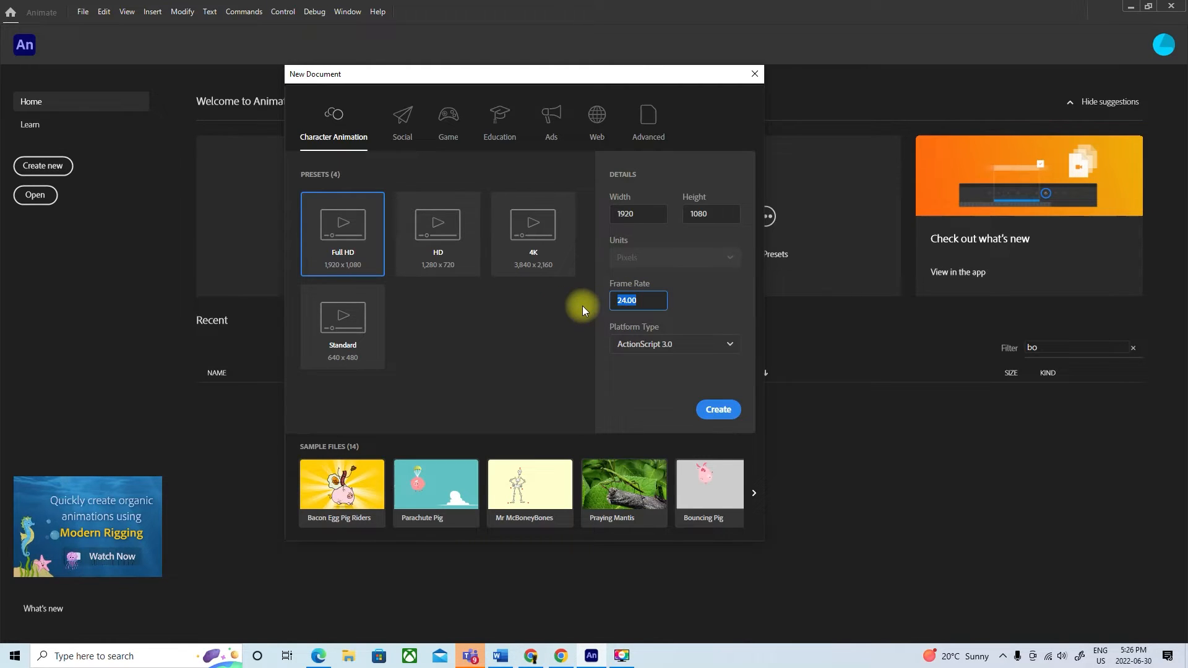
pyautogui.write('30')
pyautogui.click(706, 299)
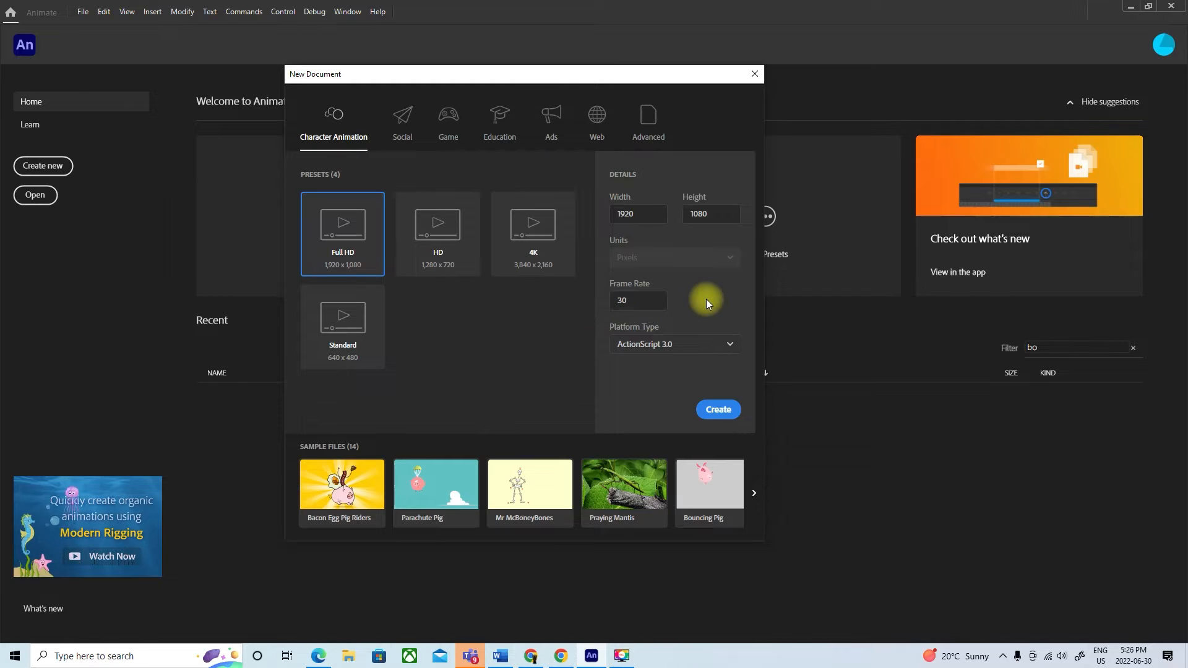
# Step: Set the new document's frame rate back to 24
pyautogui.click(618, 300)
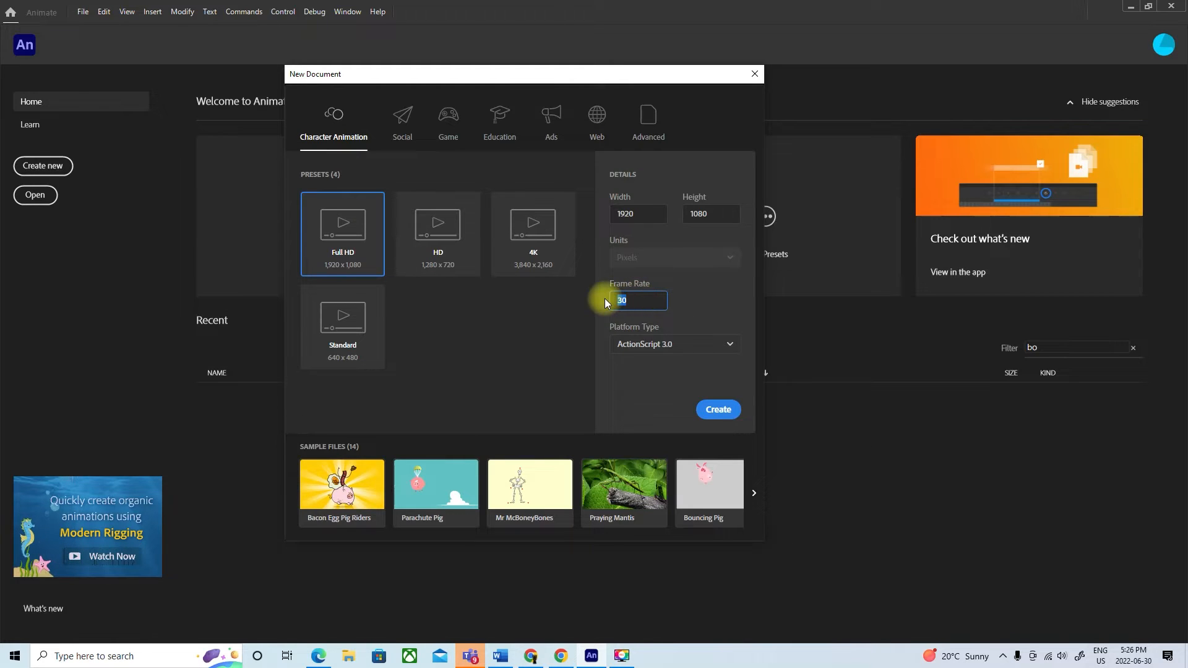
pyautogui.write('24')
pyautogui.click(695, 299)
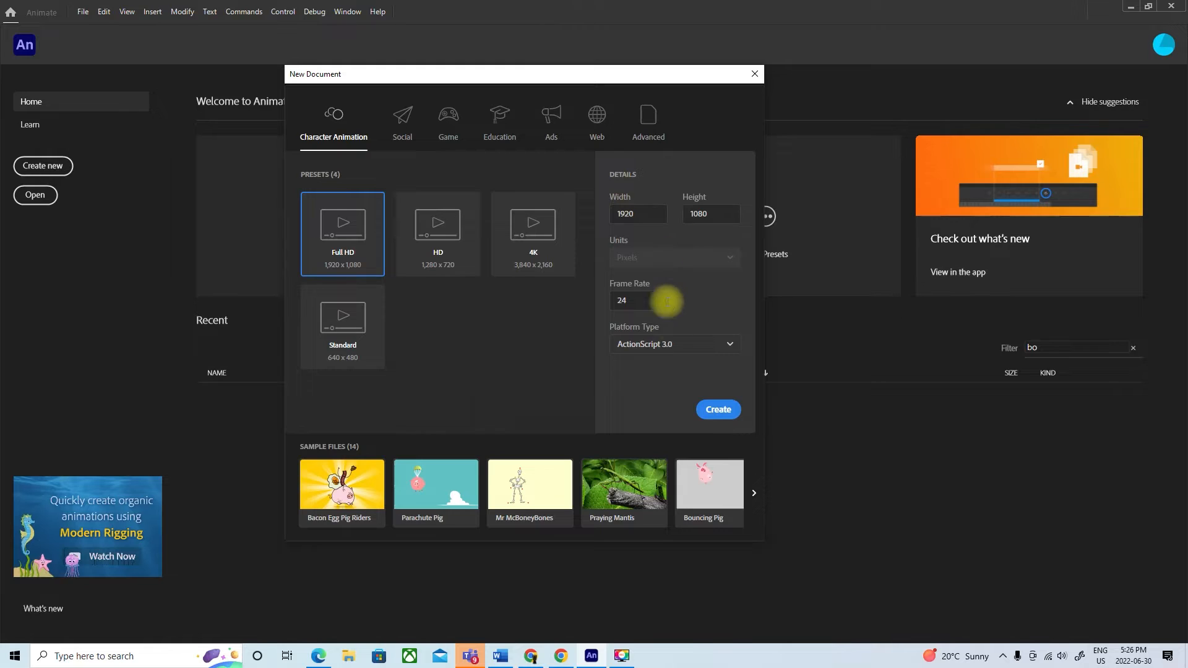
# Step: Create the 1920 x 1080 document with the ActionScript 3.0 platform type and fit its stage in the window
pyautogui.click(694, 343)
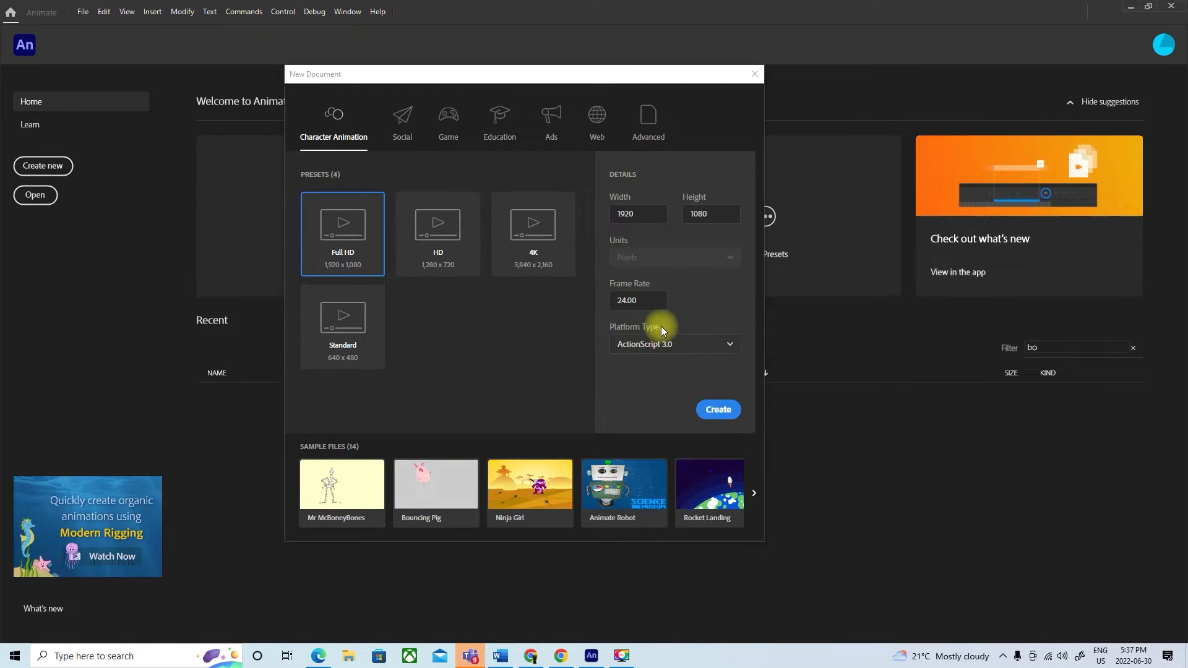
pyautogui.click(711, 345)
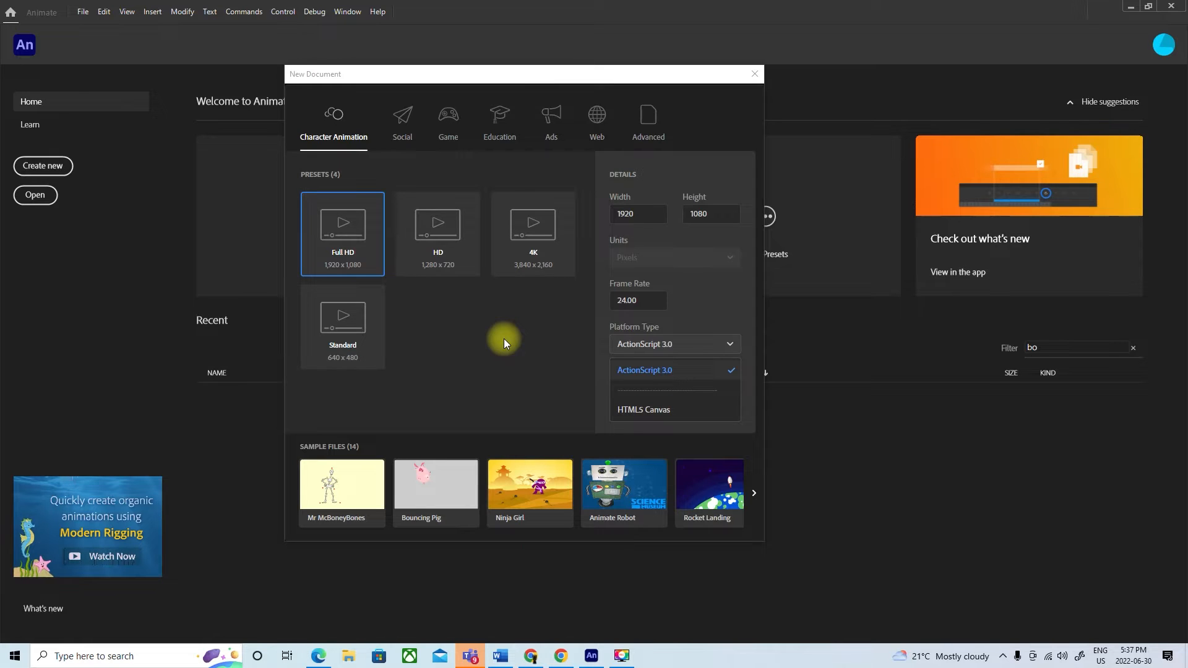
pyautogui.click(700, 307)
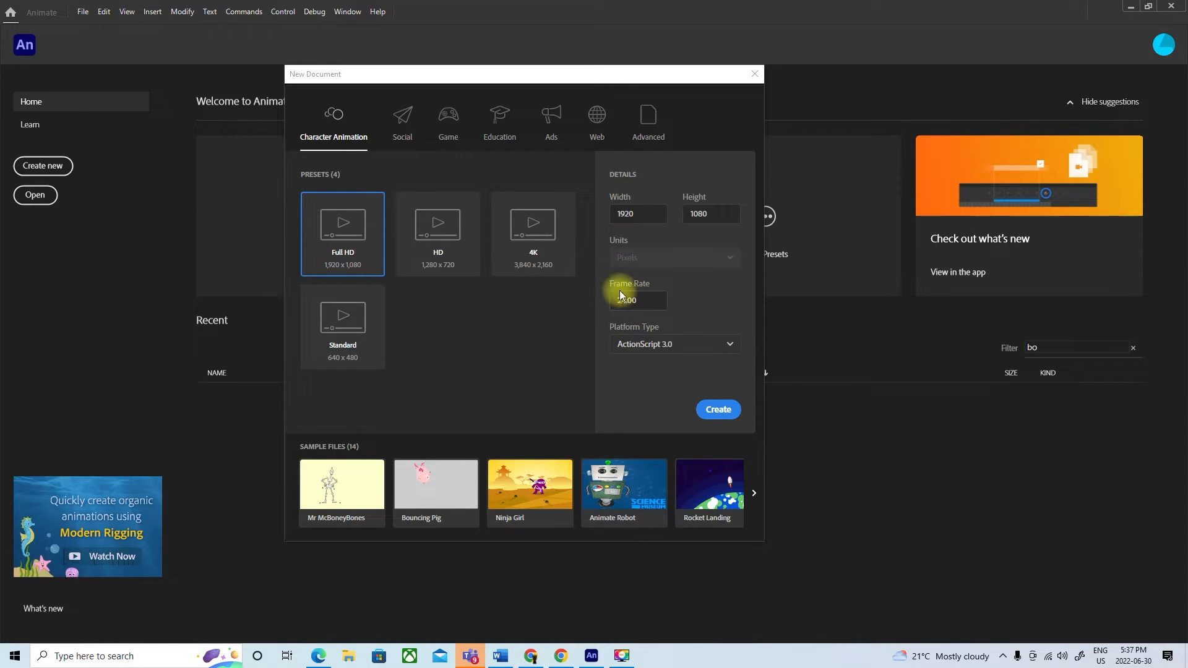
pyautogui.click(718, 415)
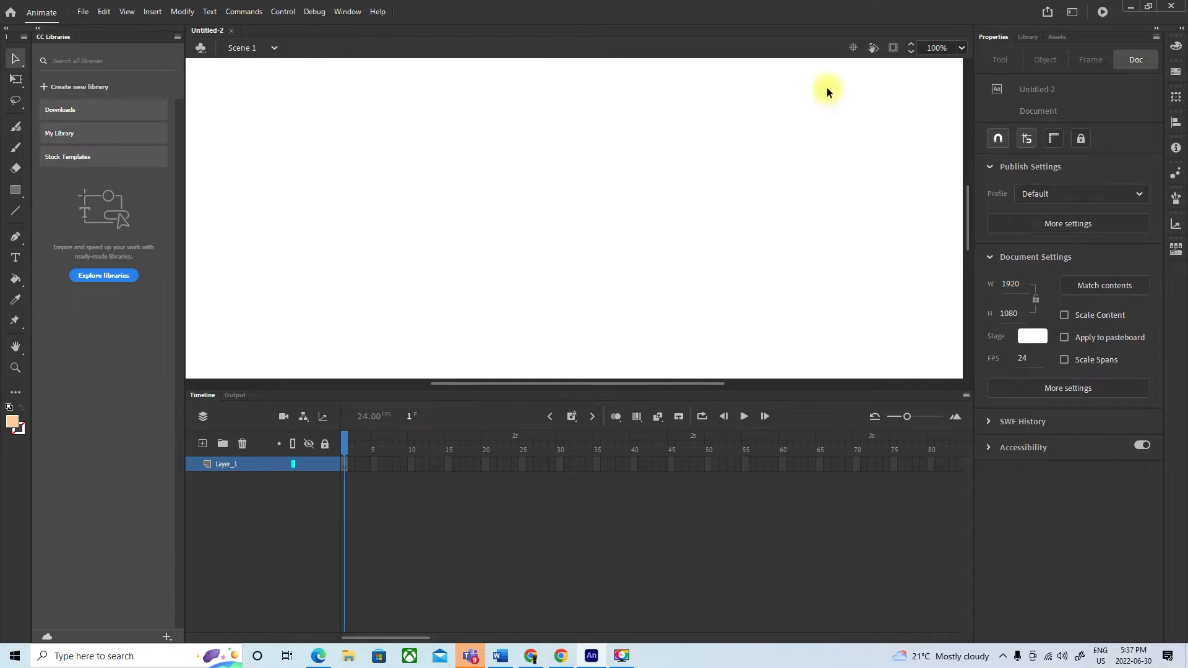
pyautogui.click(963, 48)
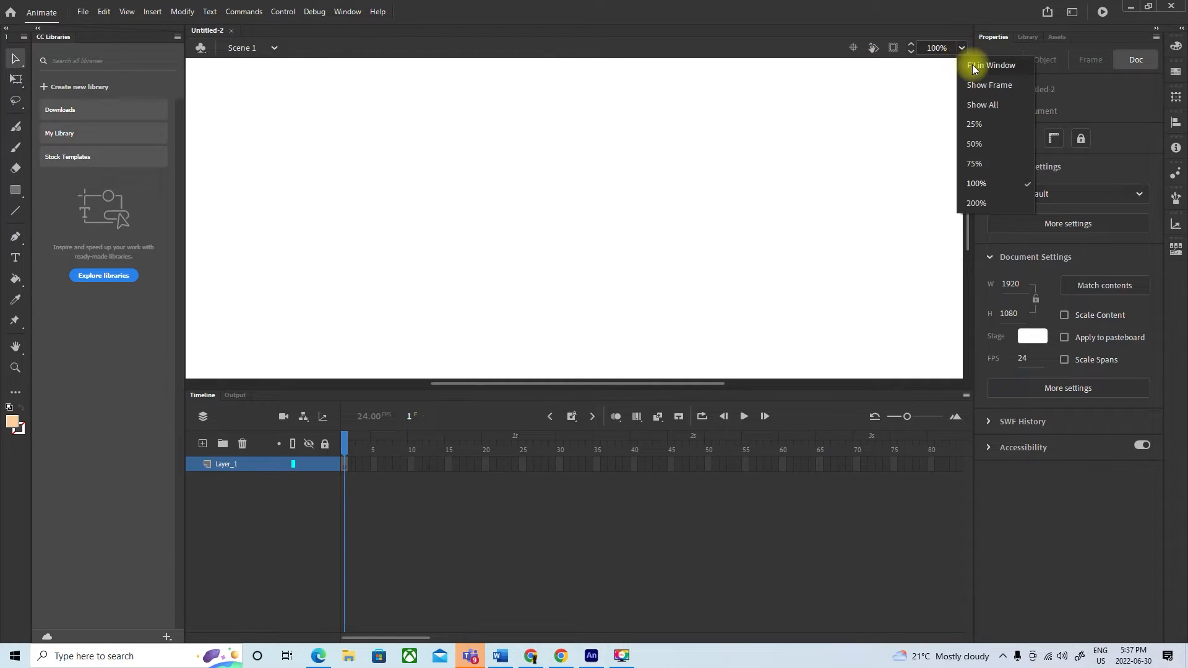
pyautogui.click(974, 64)
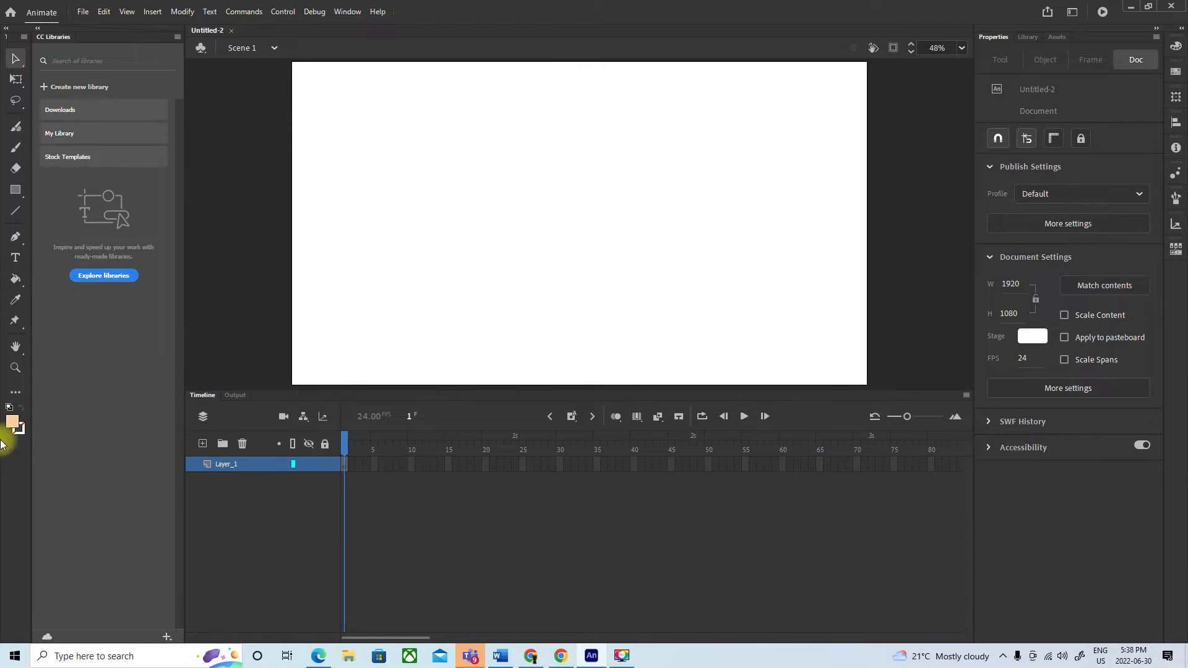
# Step: Preview the Animator, Basic and Debug default workspaces in turn
pyautogui.click(1070, 14)
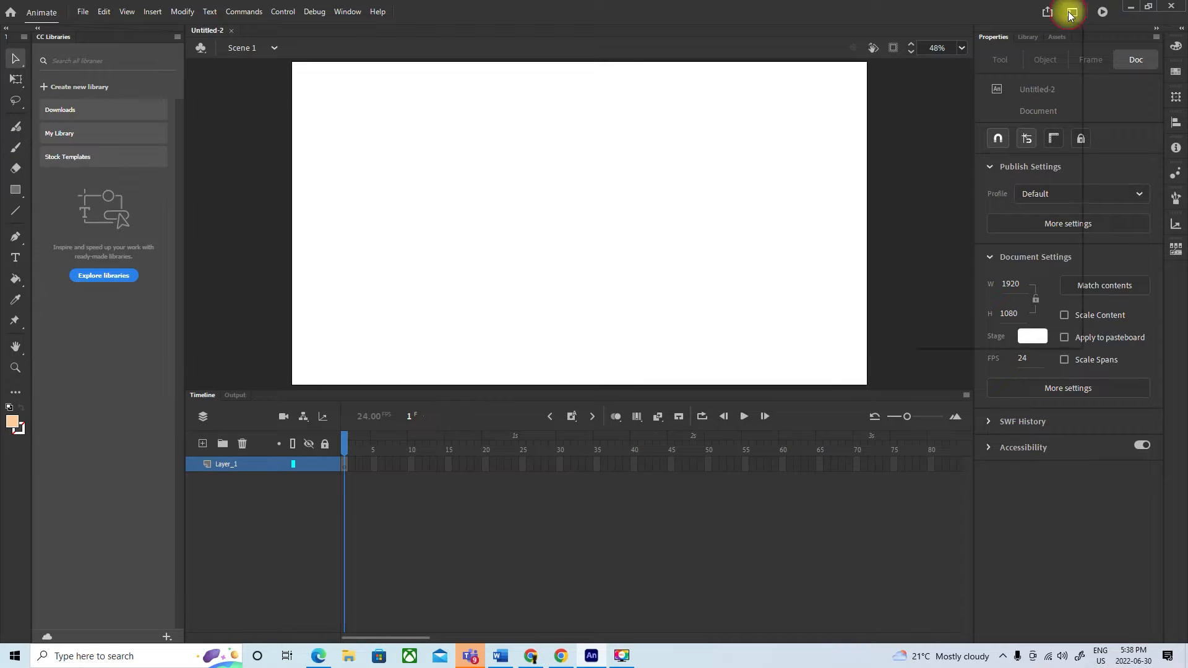
pyautogui.click(945, 114)
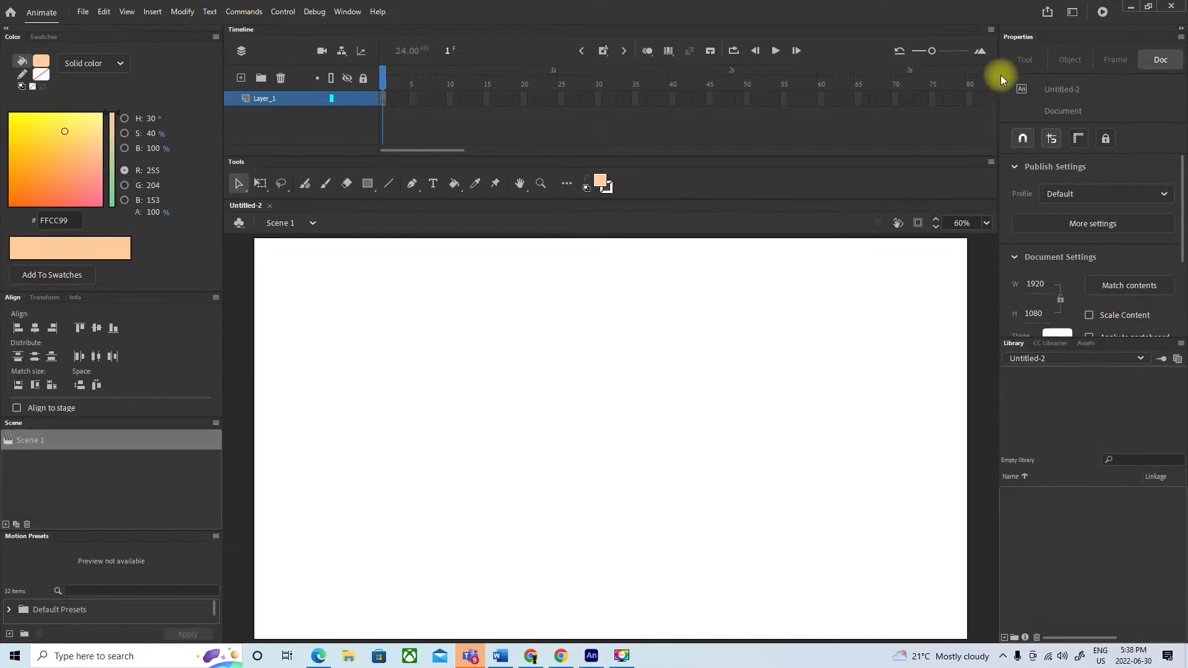
pyautogui.click(1072, 12)
pyautogui.click(955, 133)
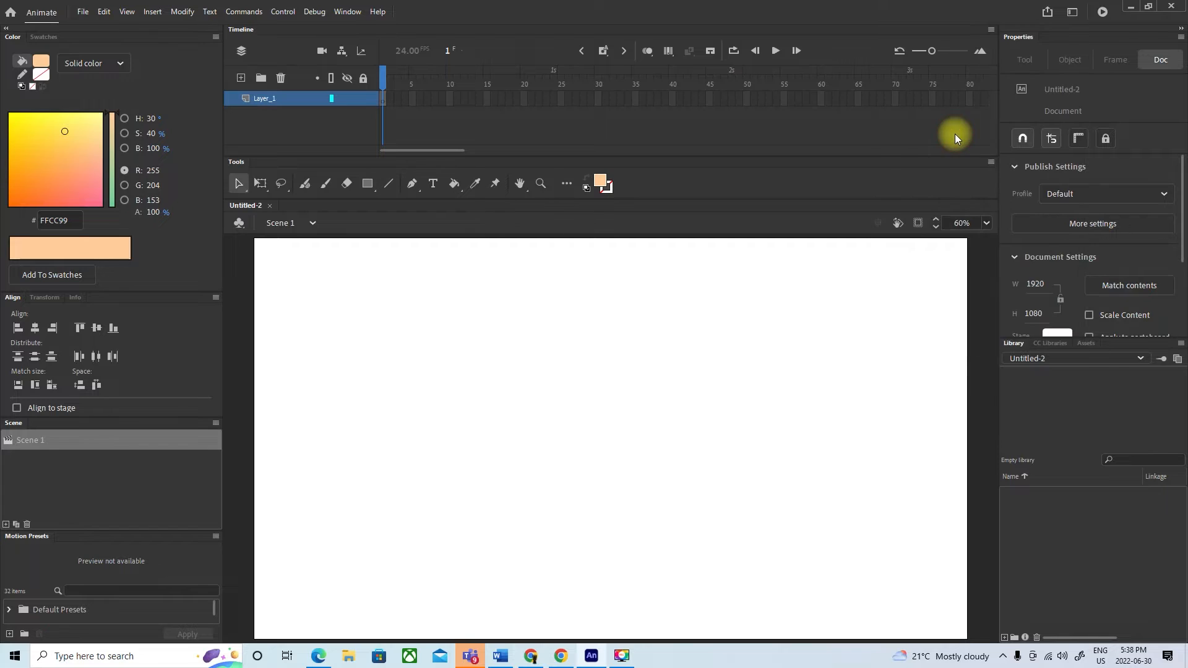
pyautogui.click(1070, 13)
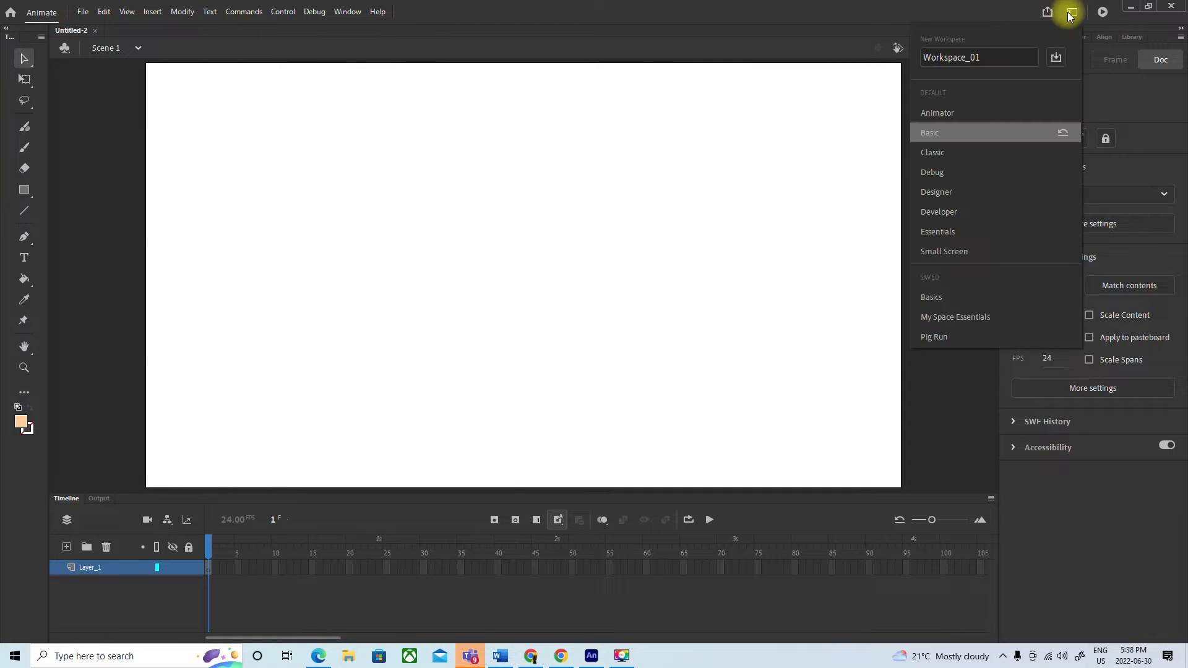
pyautogui.click(955, 169)
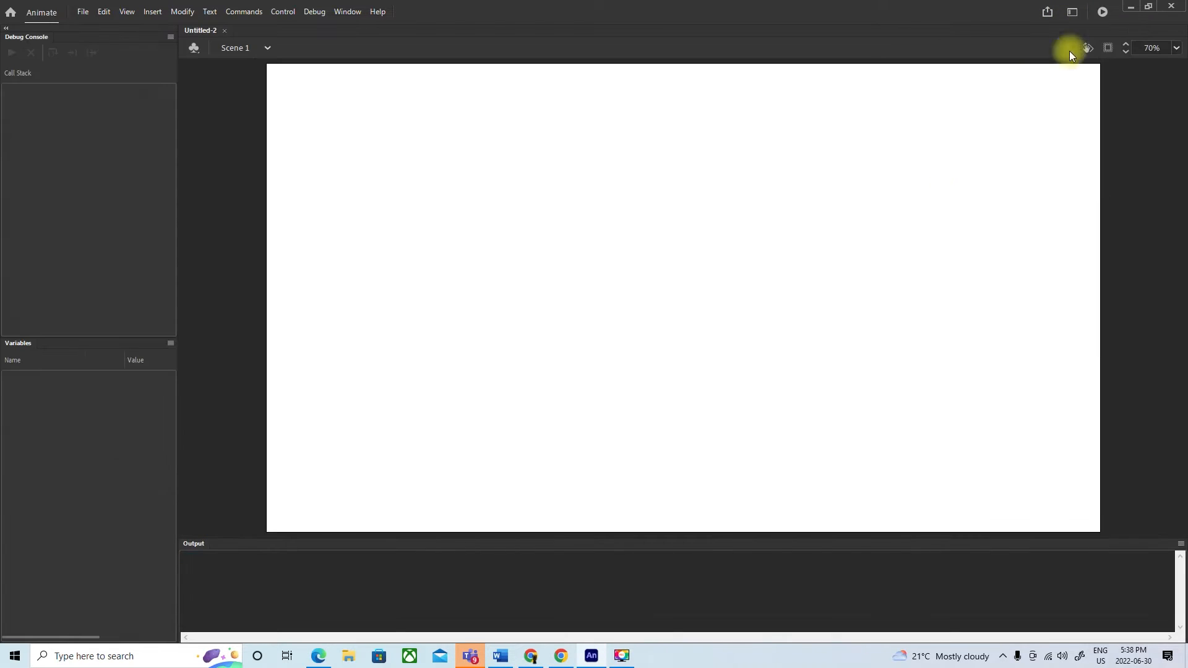
# Step: Switch the layout to the Essentials default workspace
pyautogui.click(1072, 13)
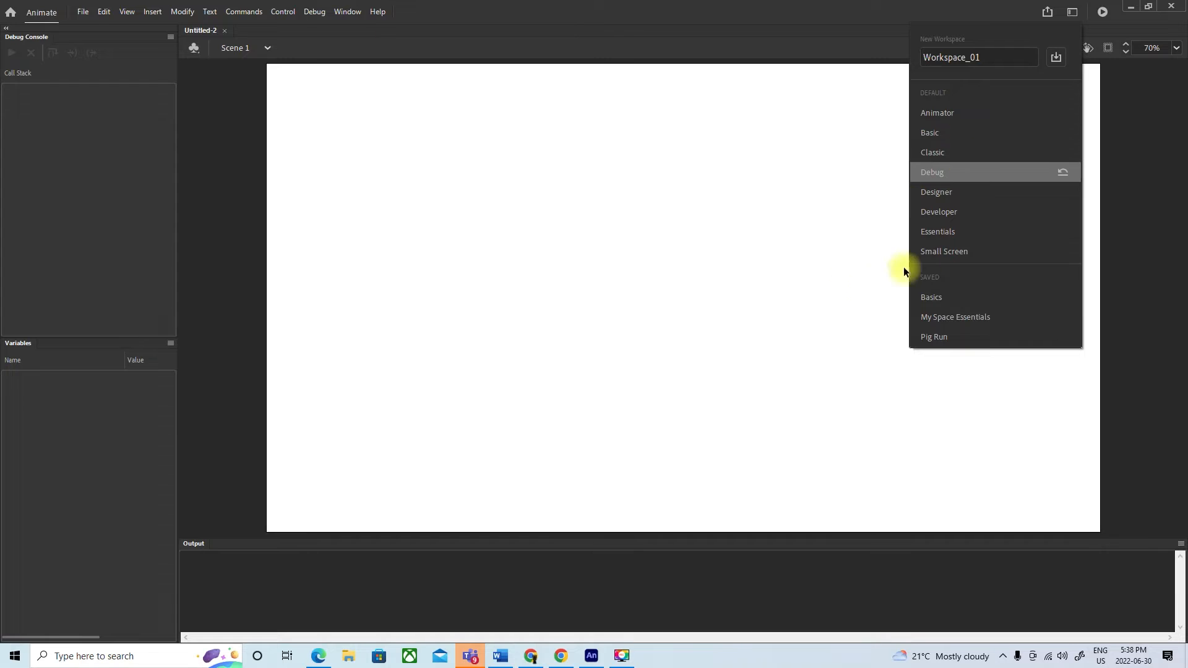
pyautogui.click(989, 57)
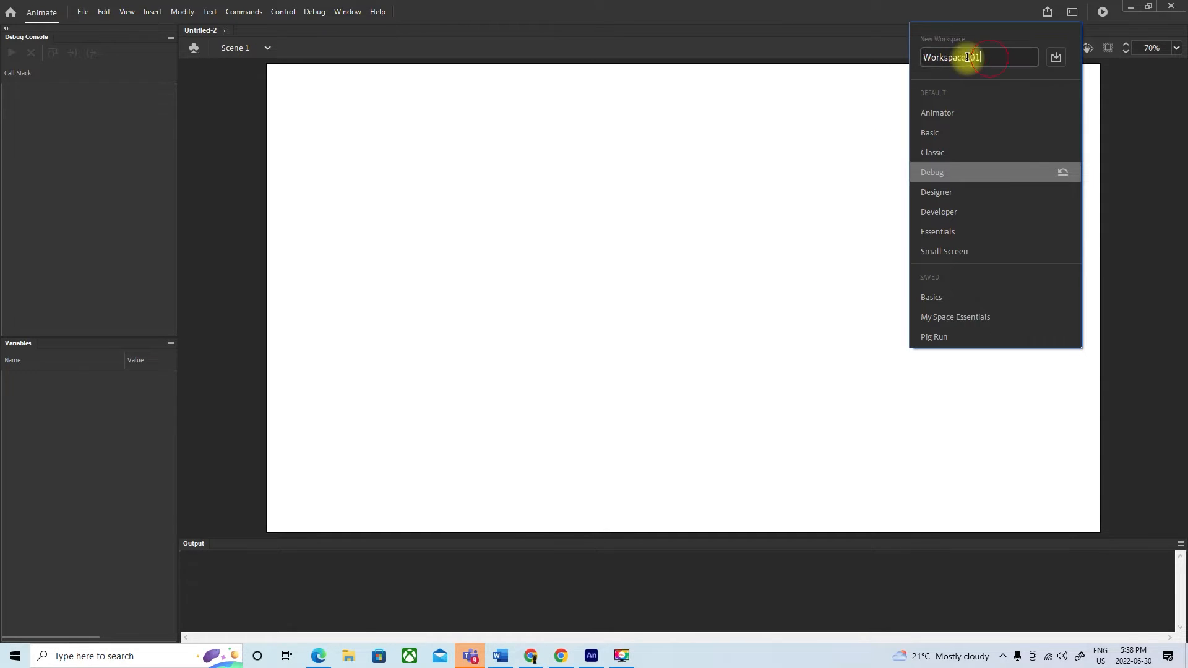
pyautogui.click(956, 232)
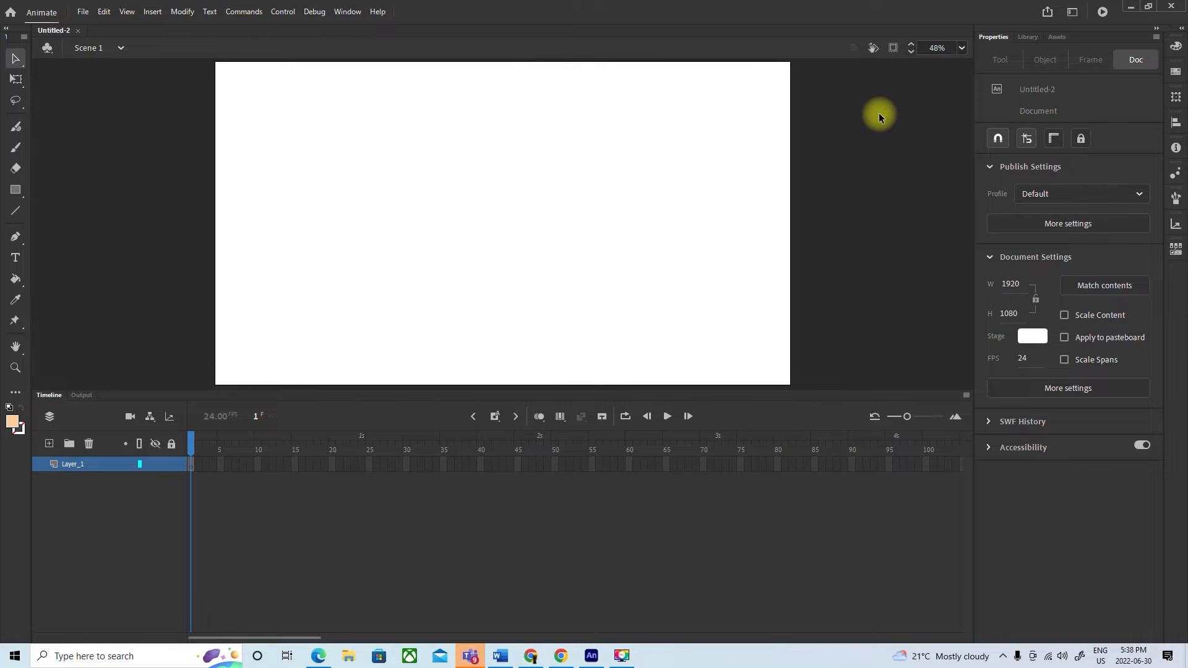
# Step: Save the current panel layout as a new workspace named "Basics Animation"
pyautogui.click(1071, 14)
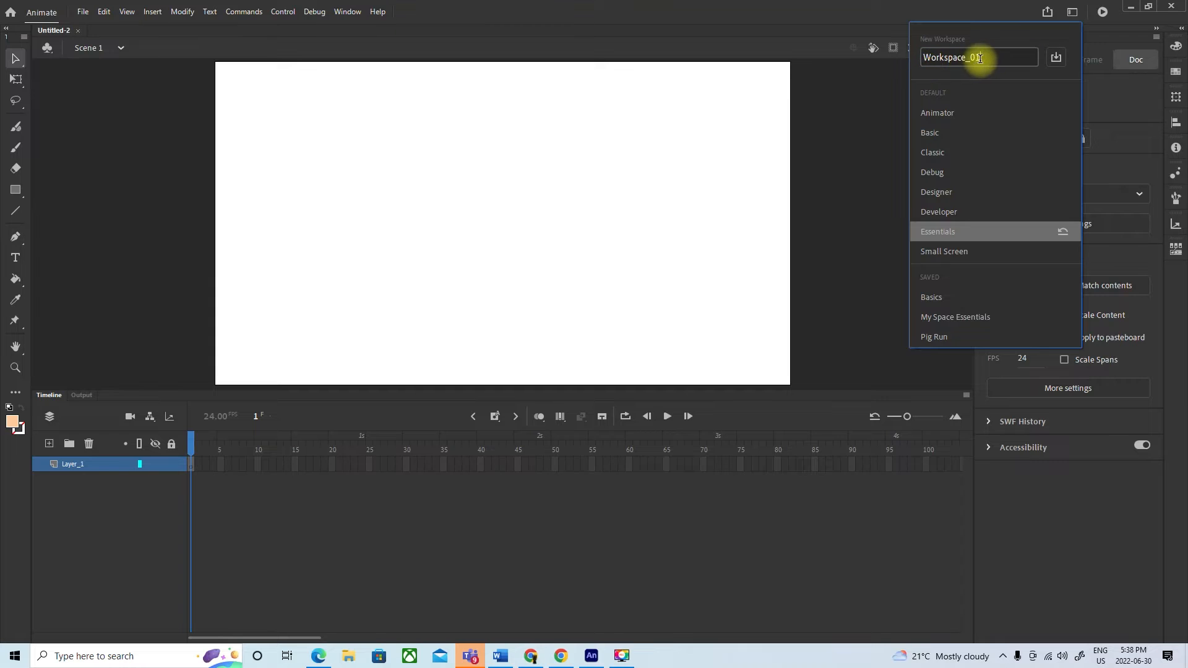
pyautogui.press('BackSpace')
pyautogui.press('BackSpace')
pyautogui.press('BackSpace')
pyautogui.press('BackSpace')
pyautogui.press('BackSpace')
pyautogui.press('BackSpace')
pyautogui.press('BackSpace')
pyautogui.press('BackSpace')
pyautogui.press('BackSpace')
pyautogui.press('BackSpace')
pyautogui.press('BackSpace')
pyautogui.press('BackSpace')
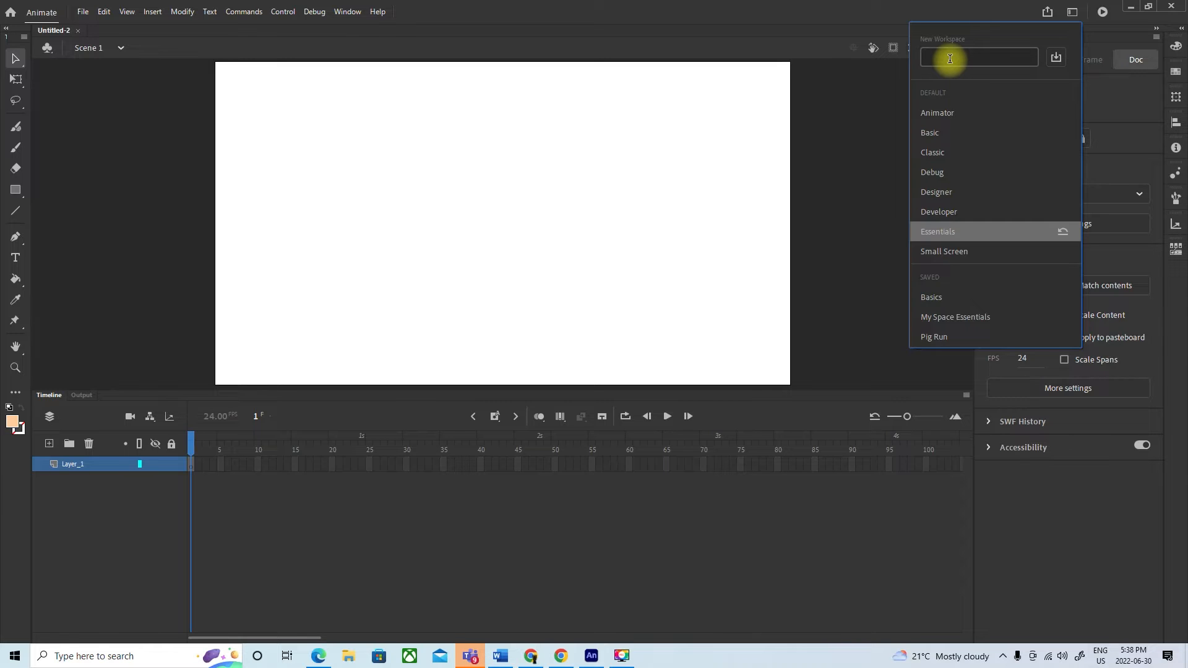
pyautogui.write('Basics Animation')
pyautogui.click(1056, 58)
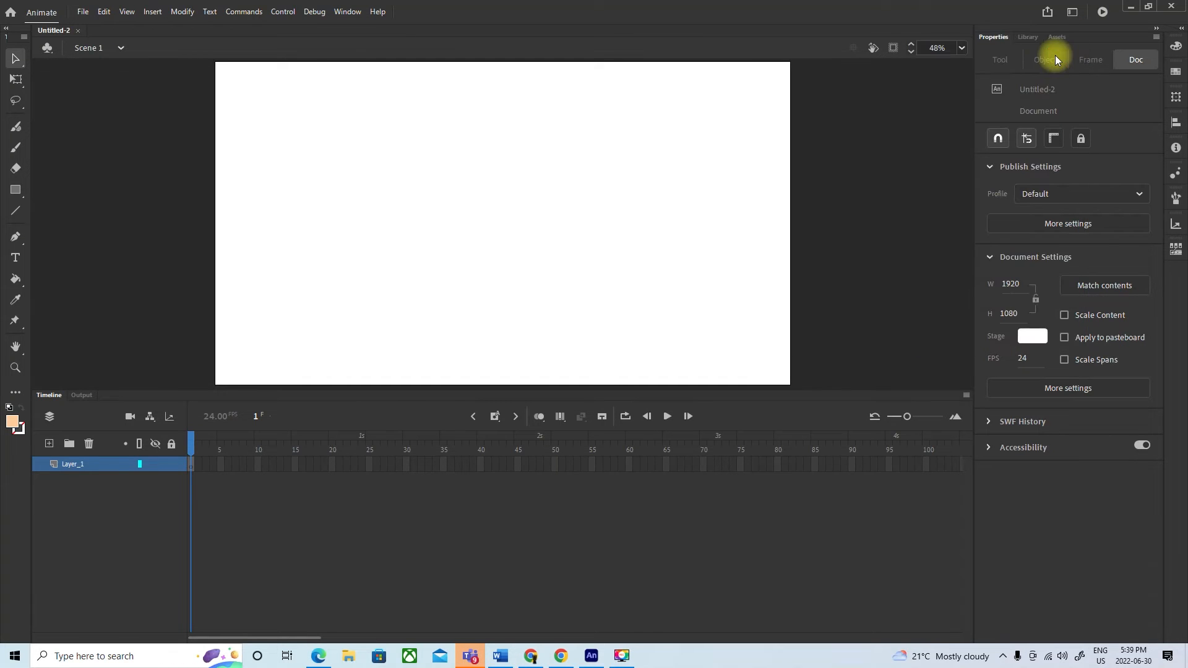
# Step: Switch to the Animator workspace and return to the saved Basics Animation workspace
pyautogui.click(1070, 13)
pyautogui.click(962, 52)
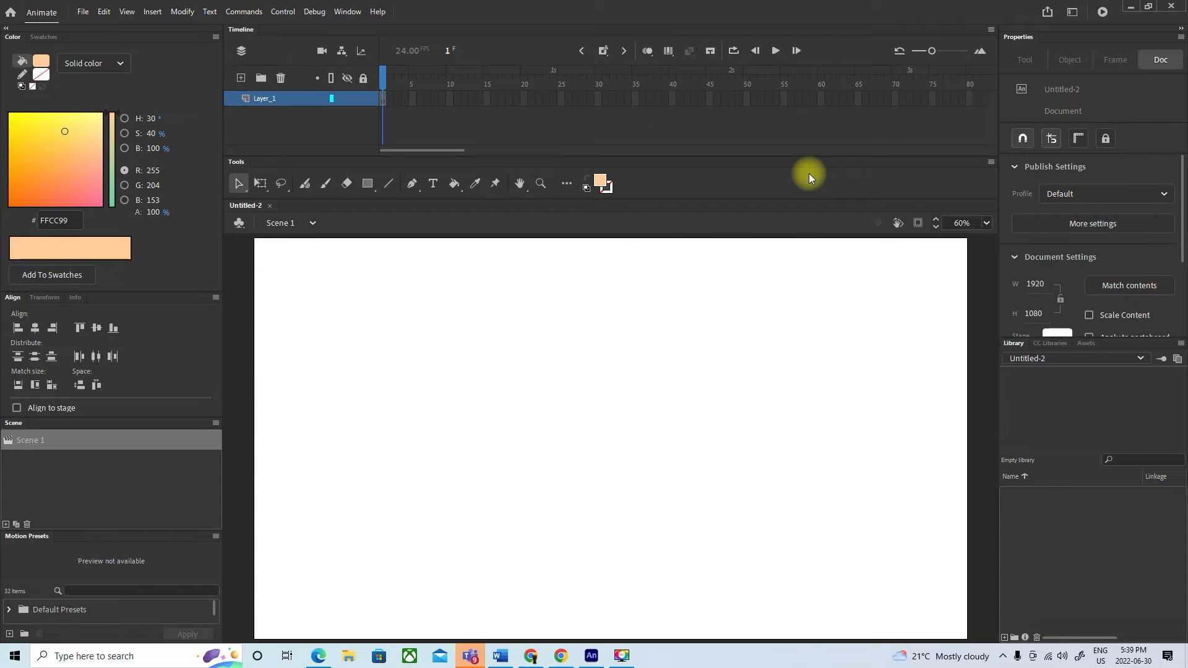
pyautogui.click(1070, 13)
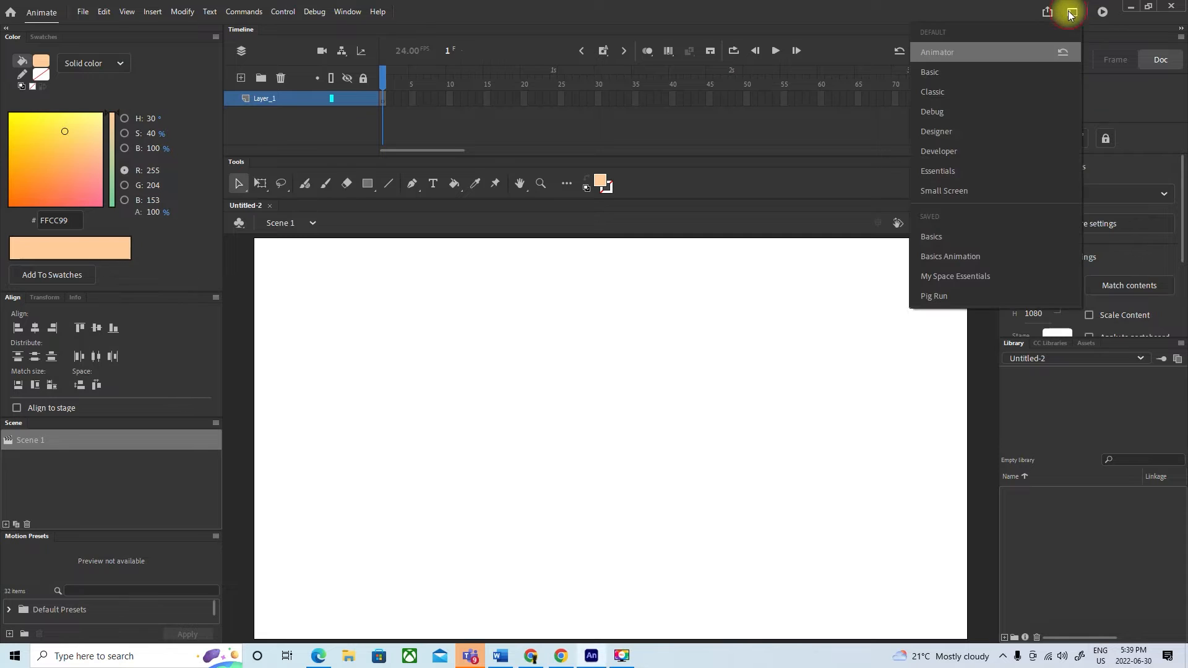
pyautogui.click(941, 256)
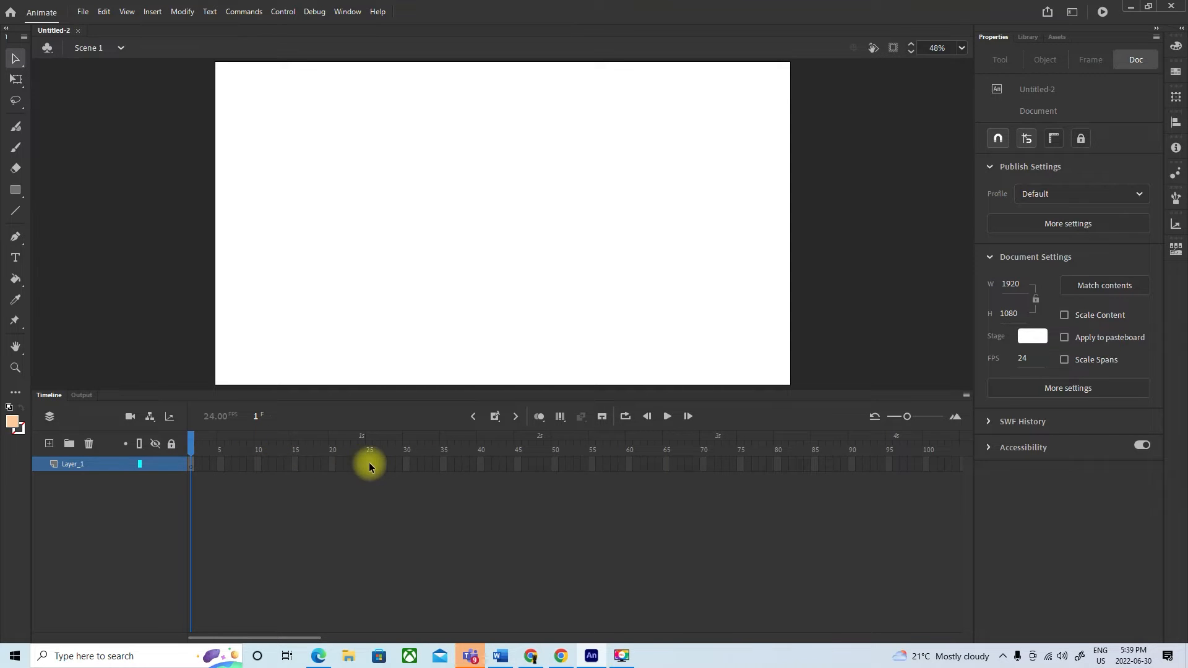
# Step: Try extending Layer_1 to frame 30 by inserting frames twice, undoing each insertion
pyautogui.rightClick(404, 459)
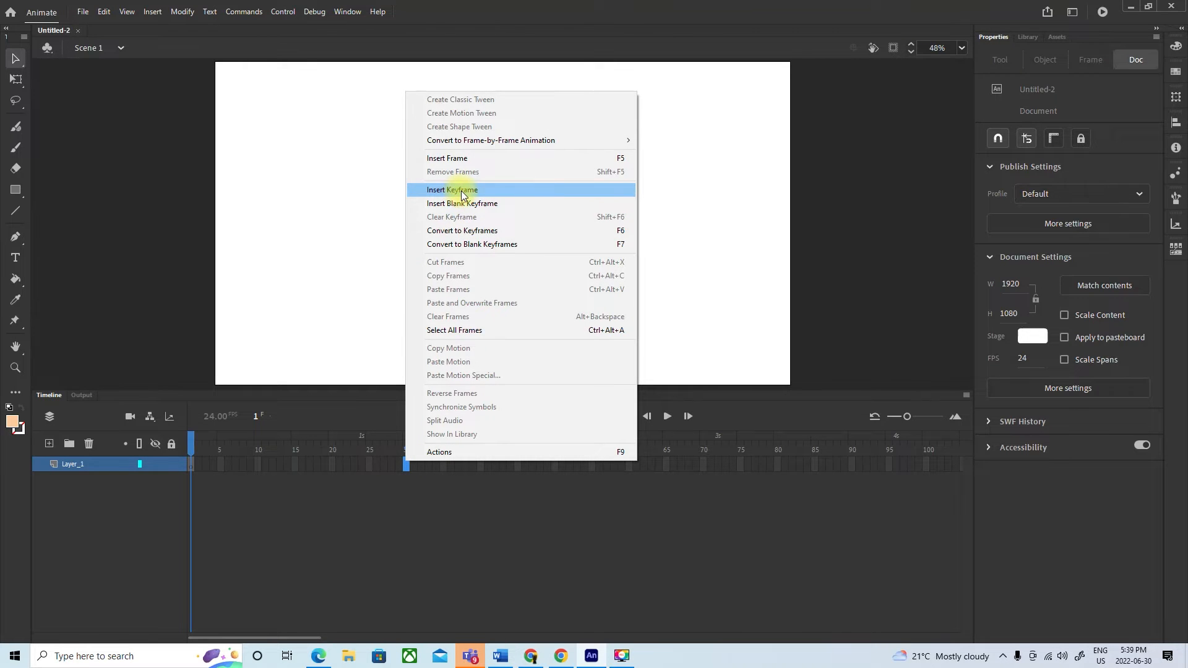
pyautogui.click(469, 160)
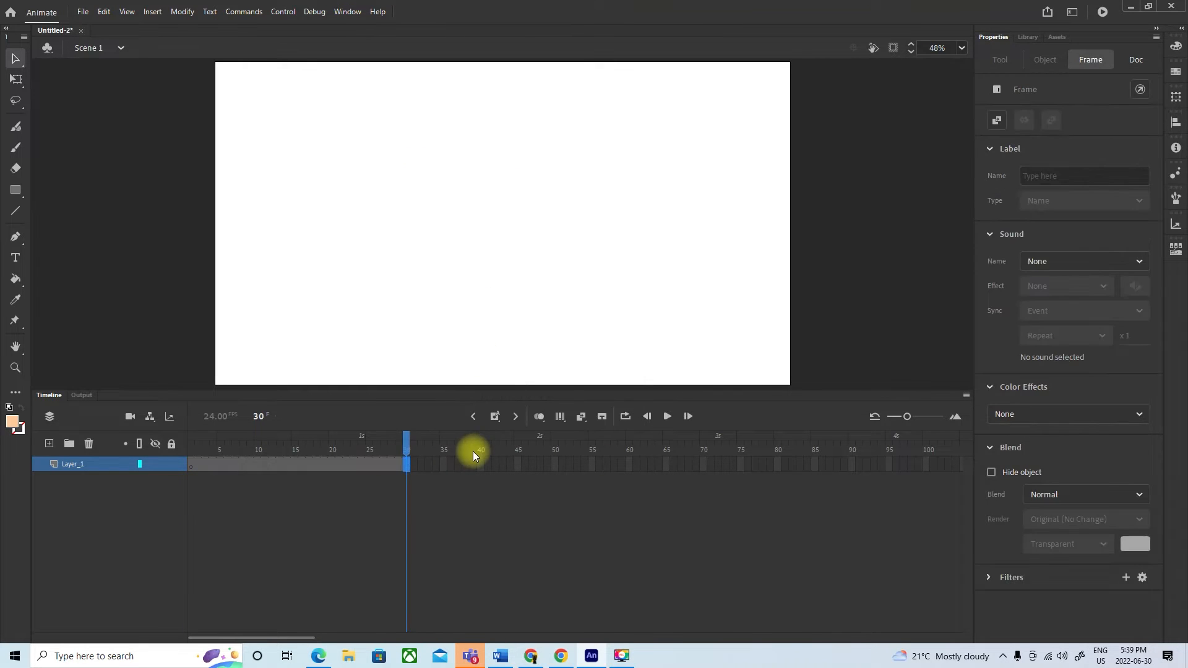
pyautogui.hotkey('ctrl', 'z')
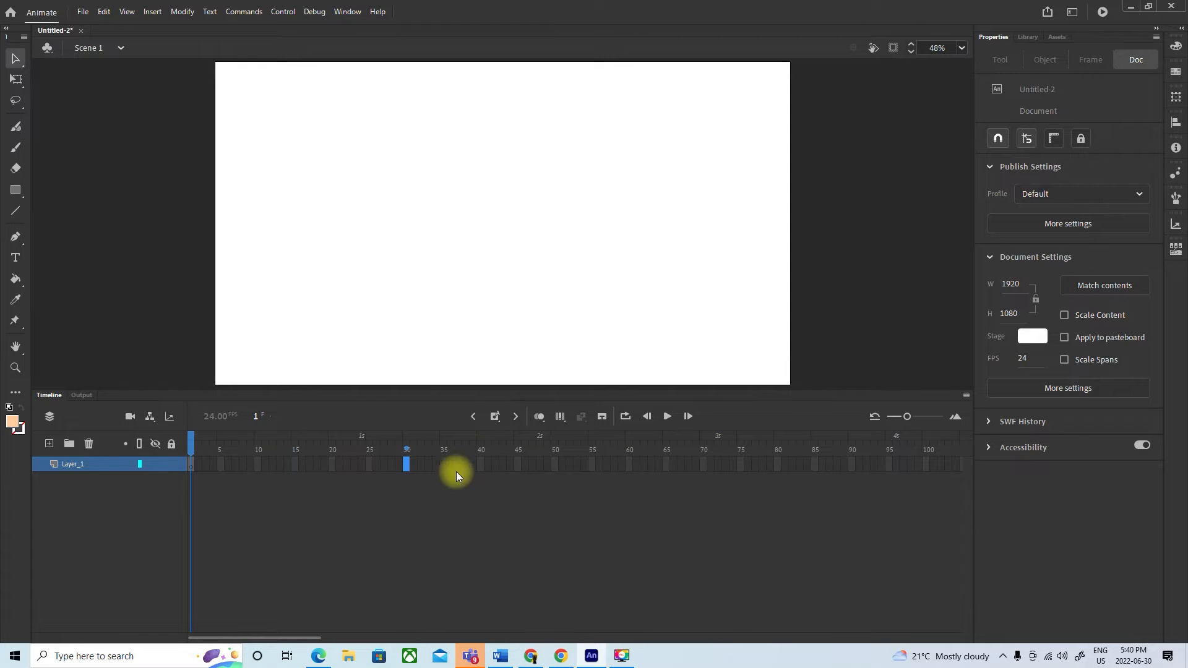
pyautogui.click(406, 467)
pyautogui.press('F5')
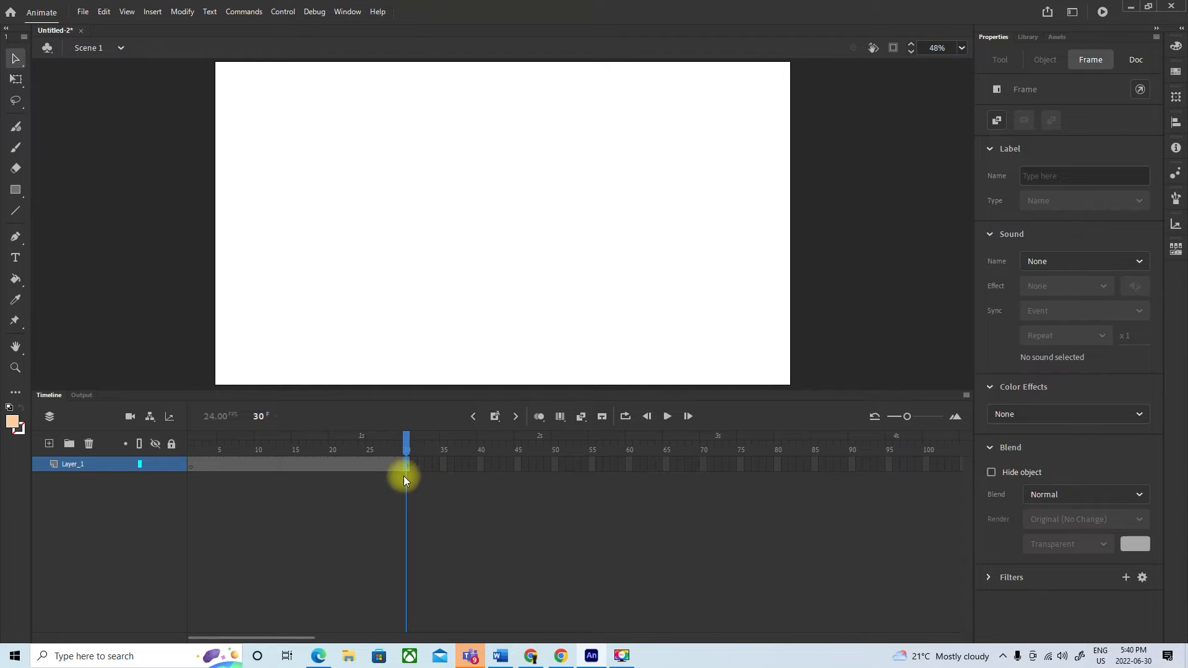
pyautogui.hotkey('ctrl', 'z')
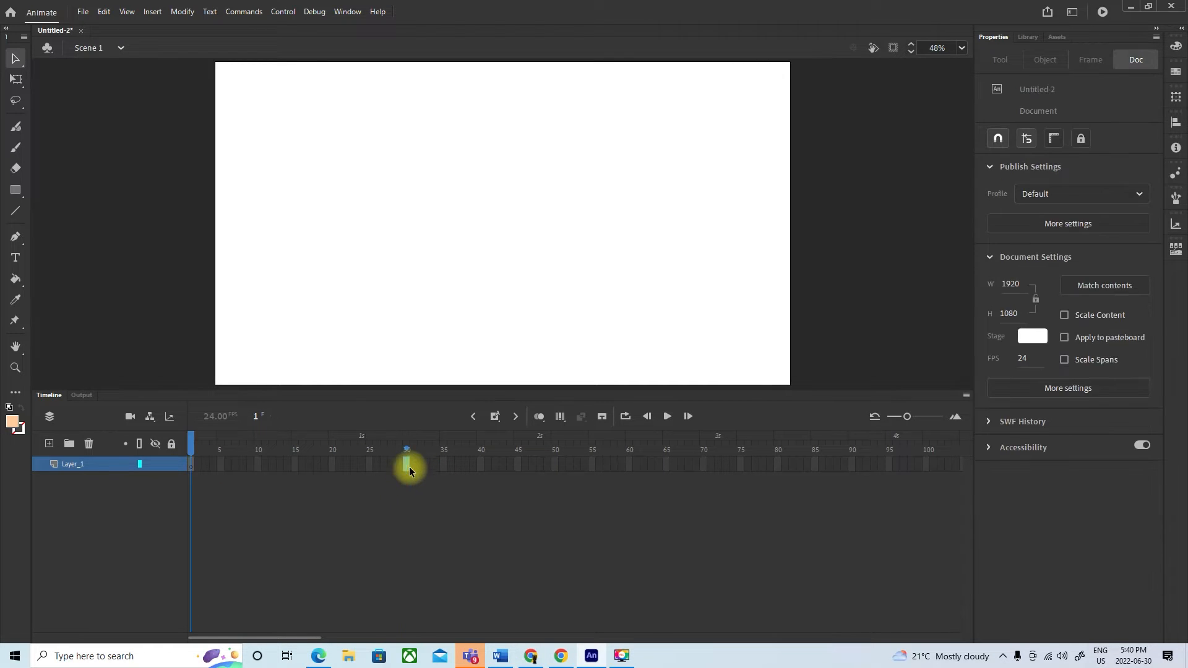
# Step: Insert frames on Layer_1 up to frame 30 and remove the frames from frame 10 to the end
pyautogui.rightClick(407, 465)
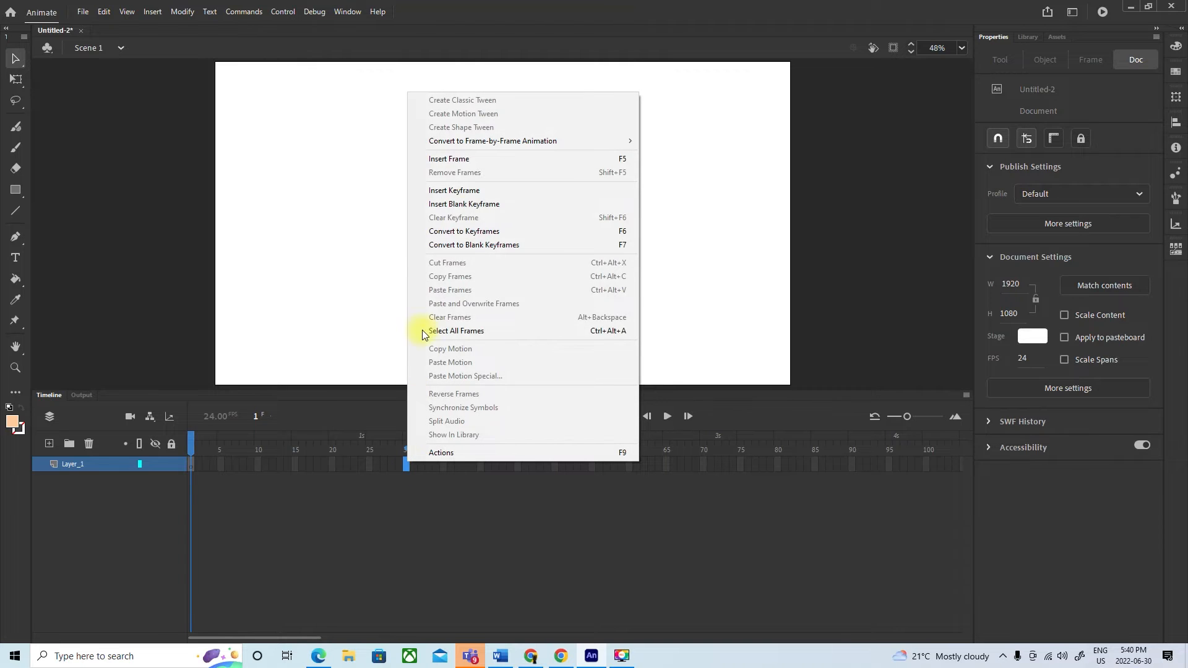
pyautogui.click(476, 158)
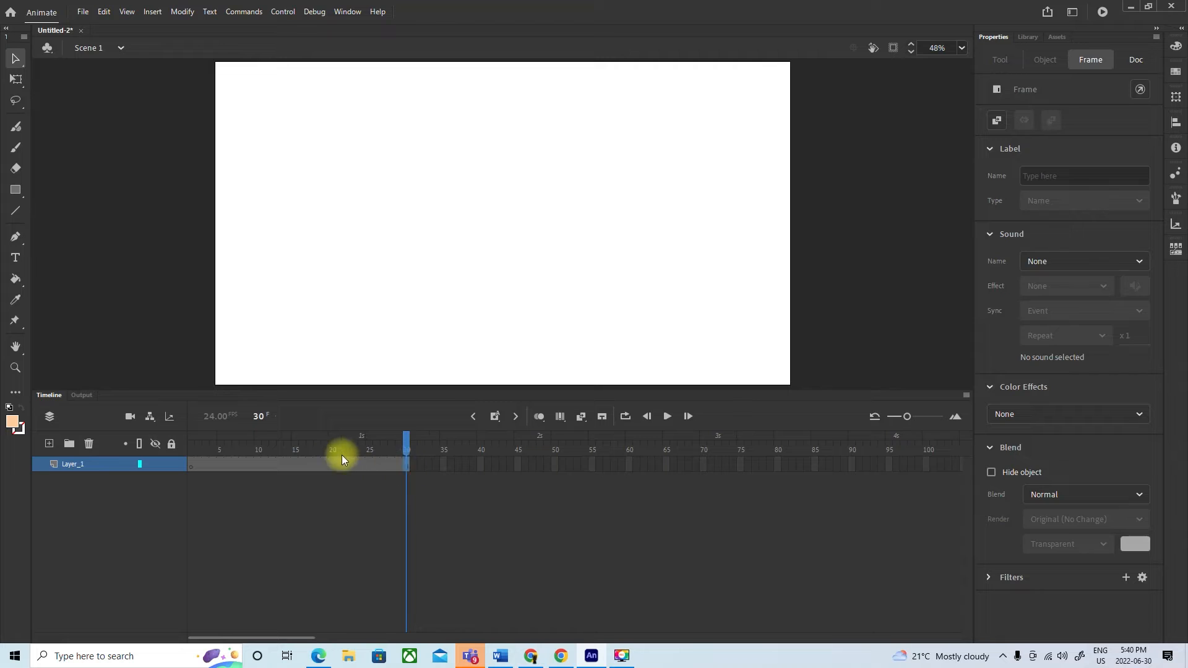
pyautogui.moveTo(411, 465); pyautogui.dragTo(258, 462)
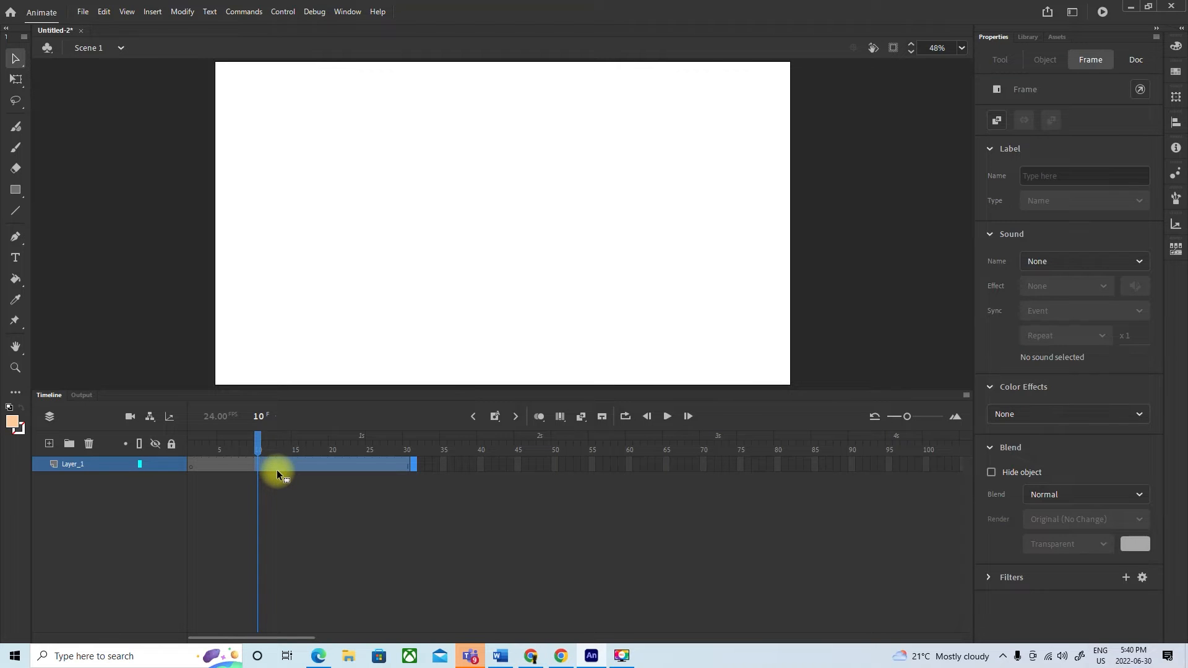
pyautogui.hotkey('shift', 'F5')
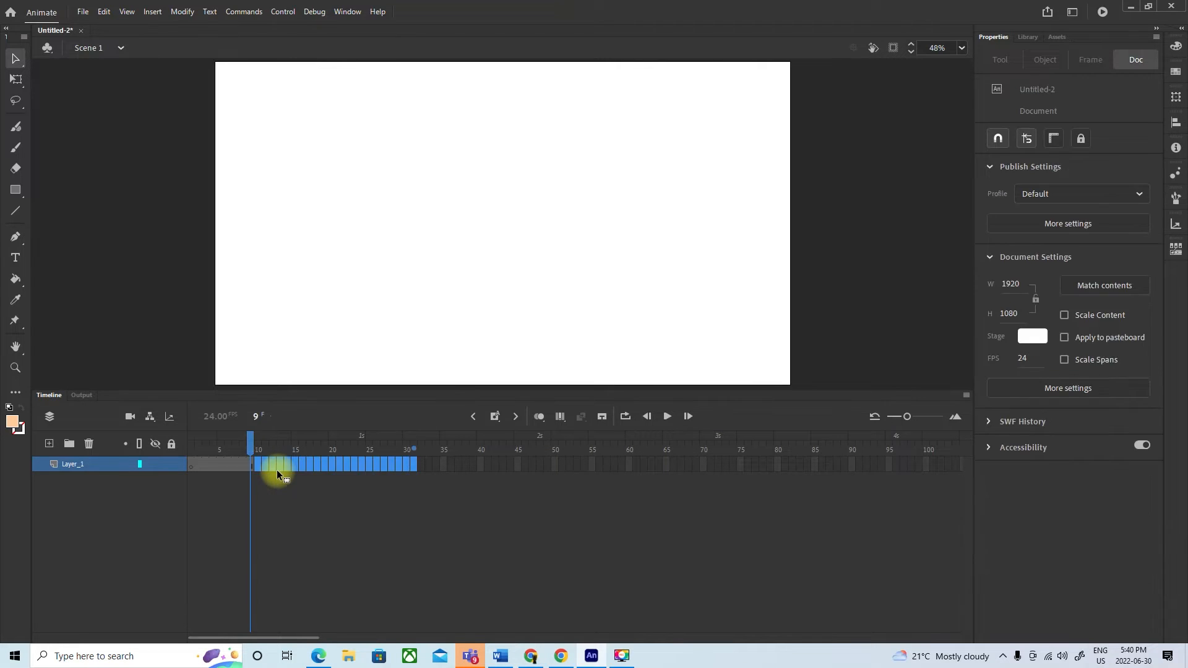
pyautogui.click(325, 484)
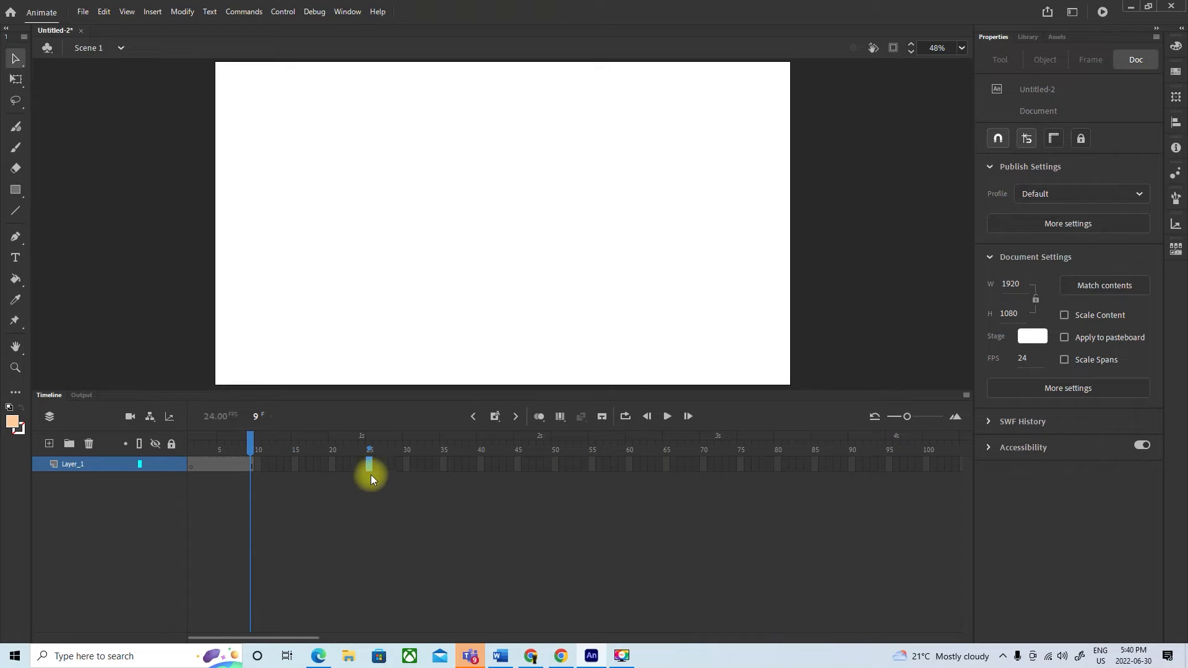
# Step: Extend Layer_1 to frame 25 by inserting frames and add a blank keyframe at frame 15
pyautogui.click(370, 478)
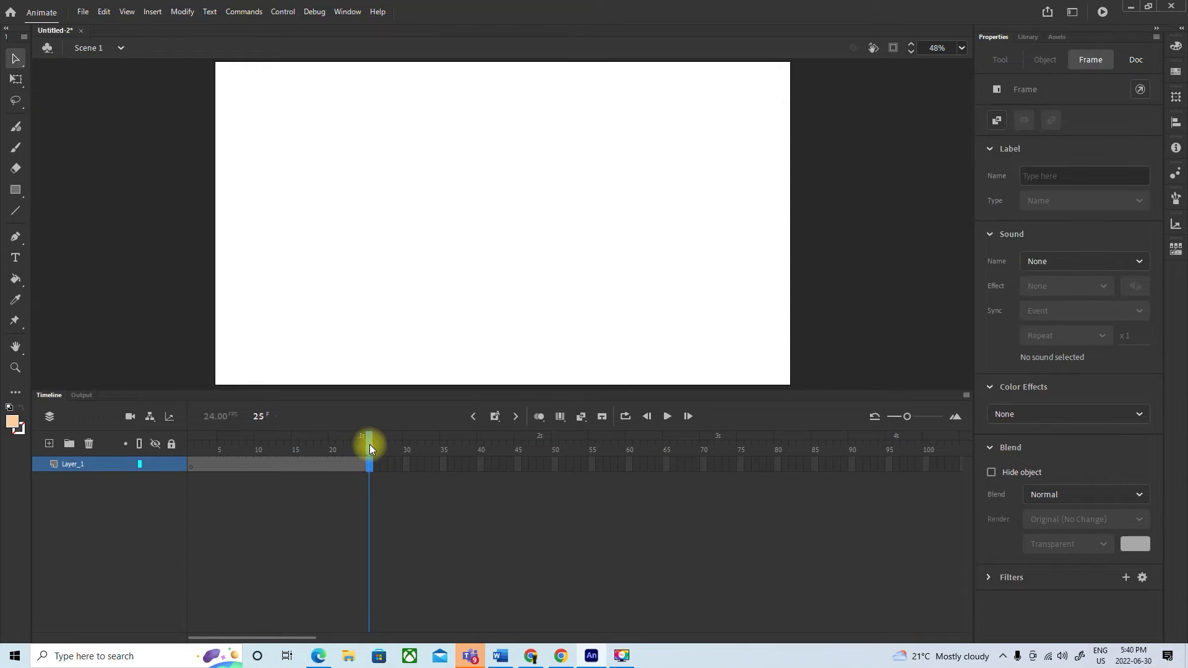
pyautogui.moveTo(367, 444); pyautogui.dragTo(281, 453)
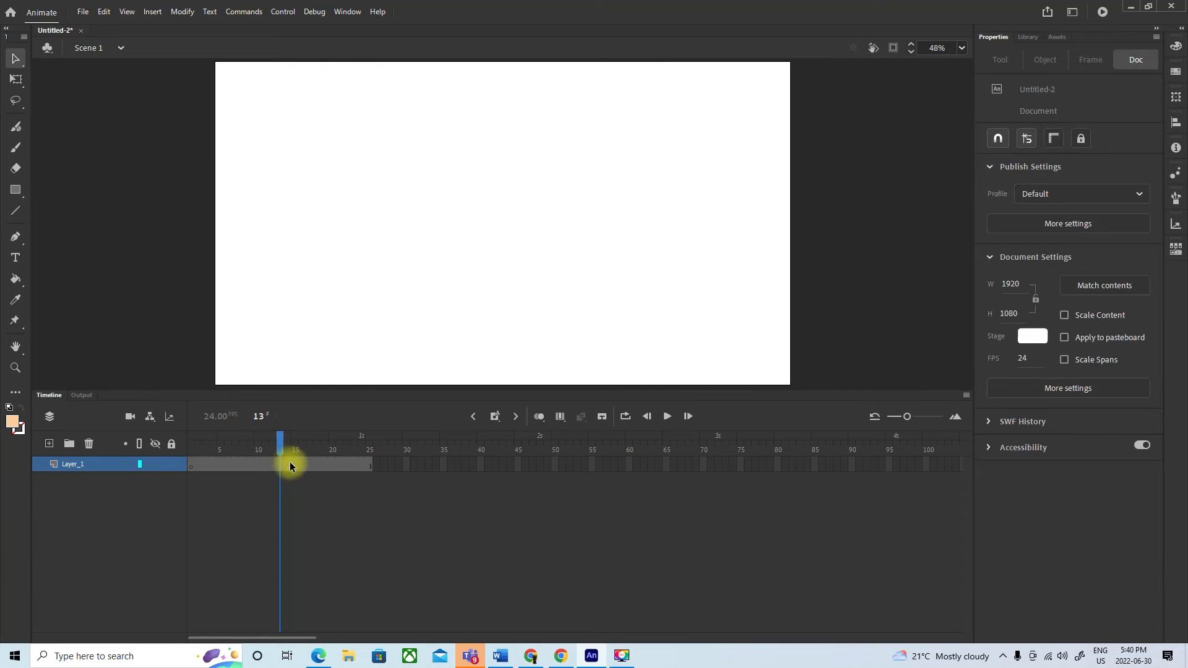
pyautogui.click(295, 465)
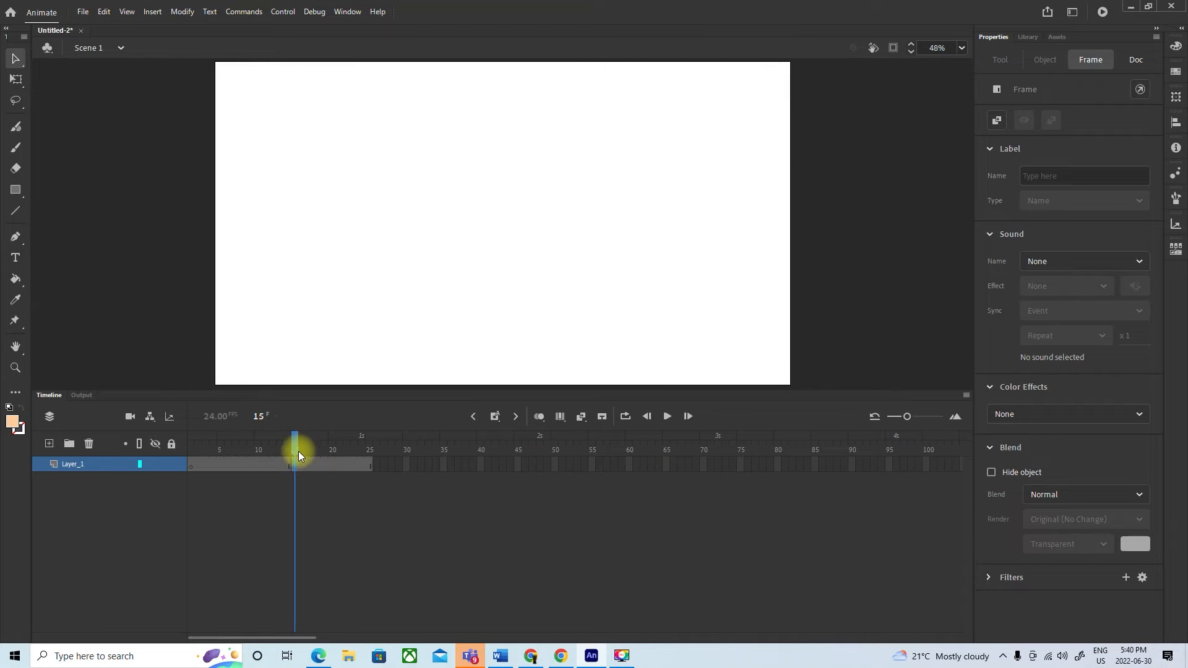
# Step: Insert a blank keyframe at frame 12 of Layer_1 and draw a large freehand oval there with the Classic Brush
pyautogui.moveTo(290, 446); pyautogui.dragTo(272, 445)
pyautogui.press('F7')
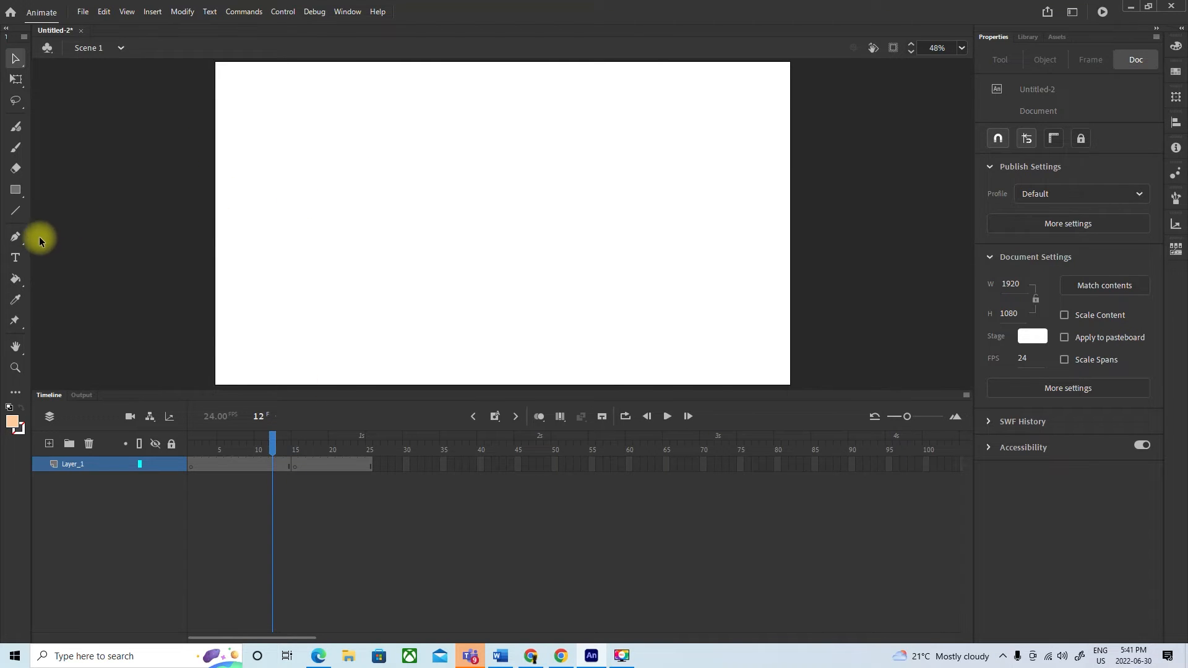
pyautogui.click(15, 147)
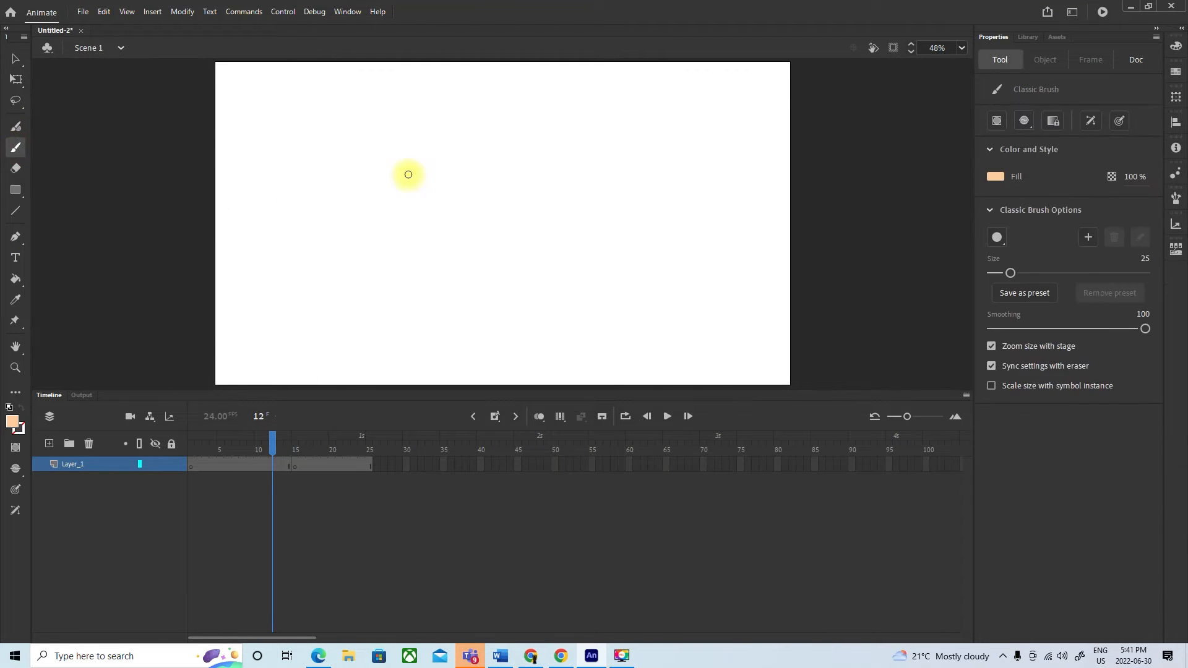
pyautogui.moveTo(448, 144)
pyautogui.mouseDown()
pyautogui.moveTo(370, 193)
pyautogui.moveTo(399, 286)
pyautogui.moveTo(584, 234)
pyautogui.moveTo(522, 150)
pyautogui.moveTo(447, 144)
pyautogui.mouseUp()
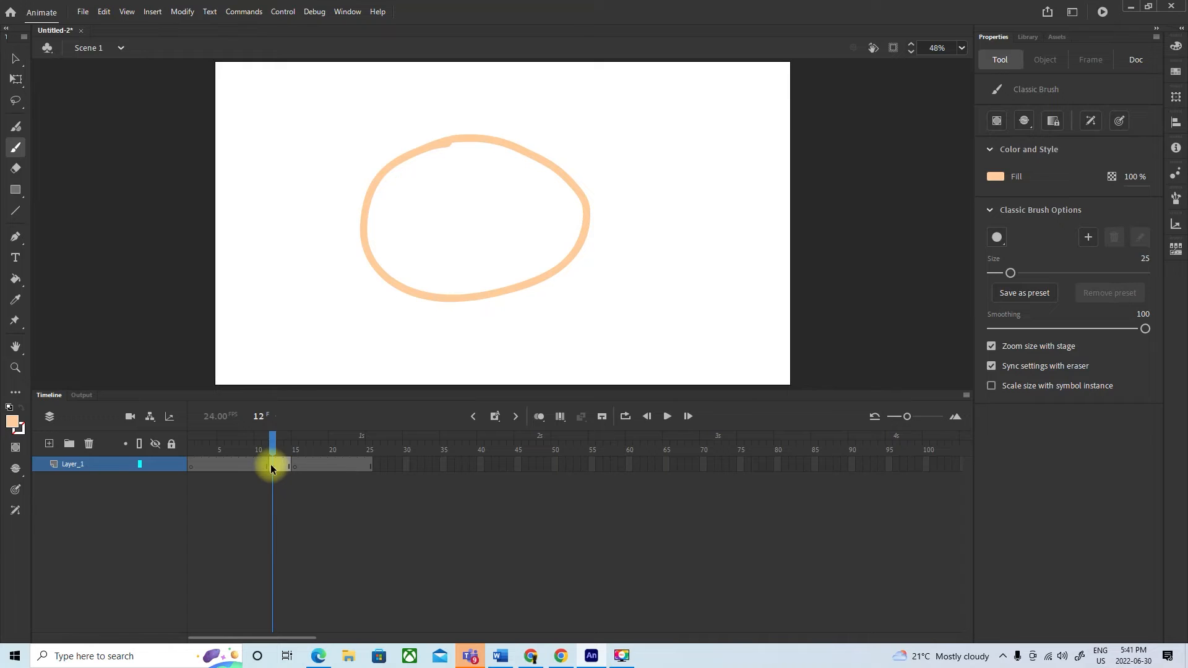
# Step: Scrub between frames 2 and 12, try clearing the keyframe at frame 12, and undo the clearing
pyautogui.moveTo(271, 456); pyautogui.dragTo(198, 433)
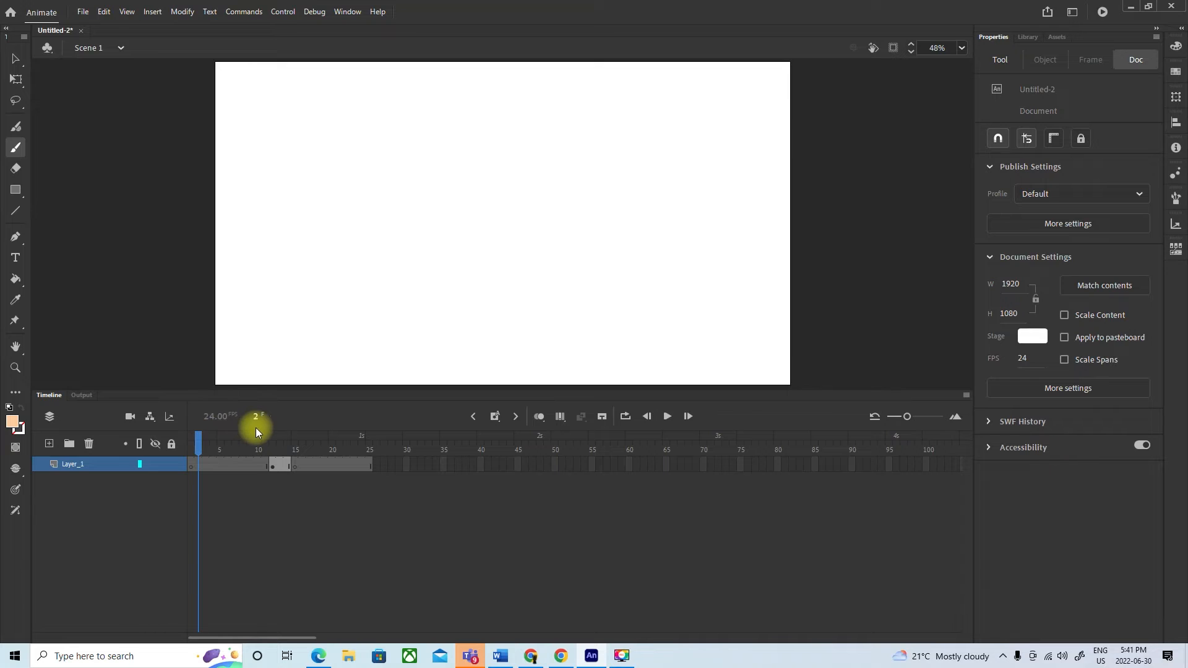
pyautogui.moveTo(199, 445); pyautogui.dragTo(273, 444)
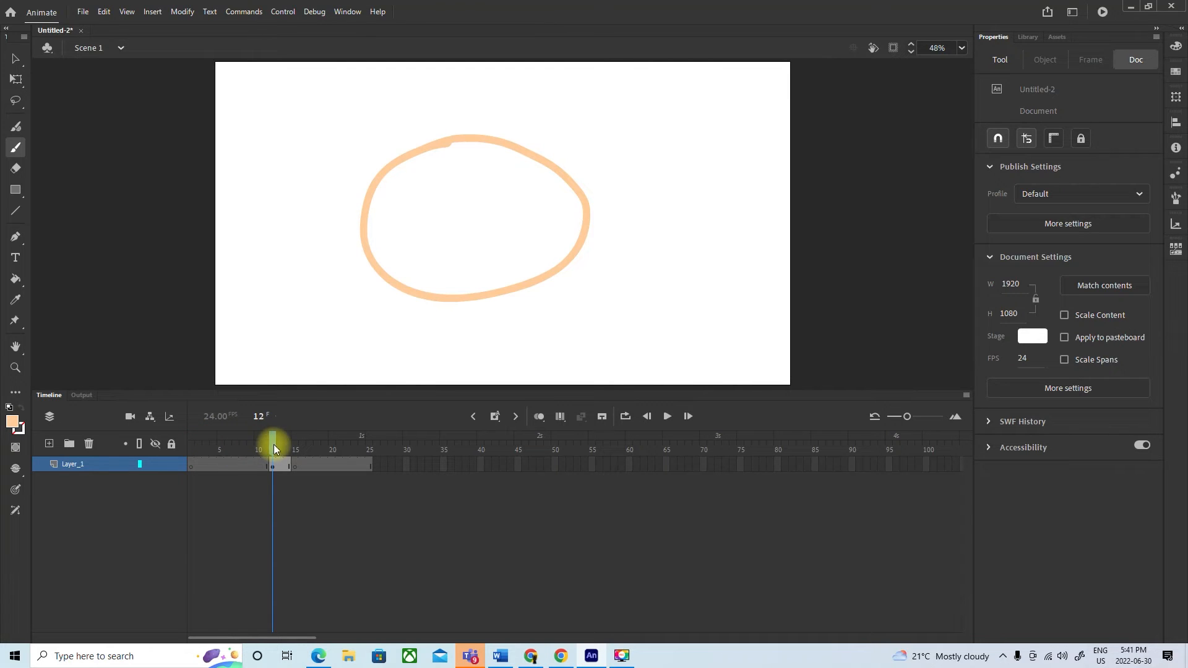
pyautogui.click(273, 468)
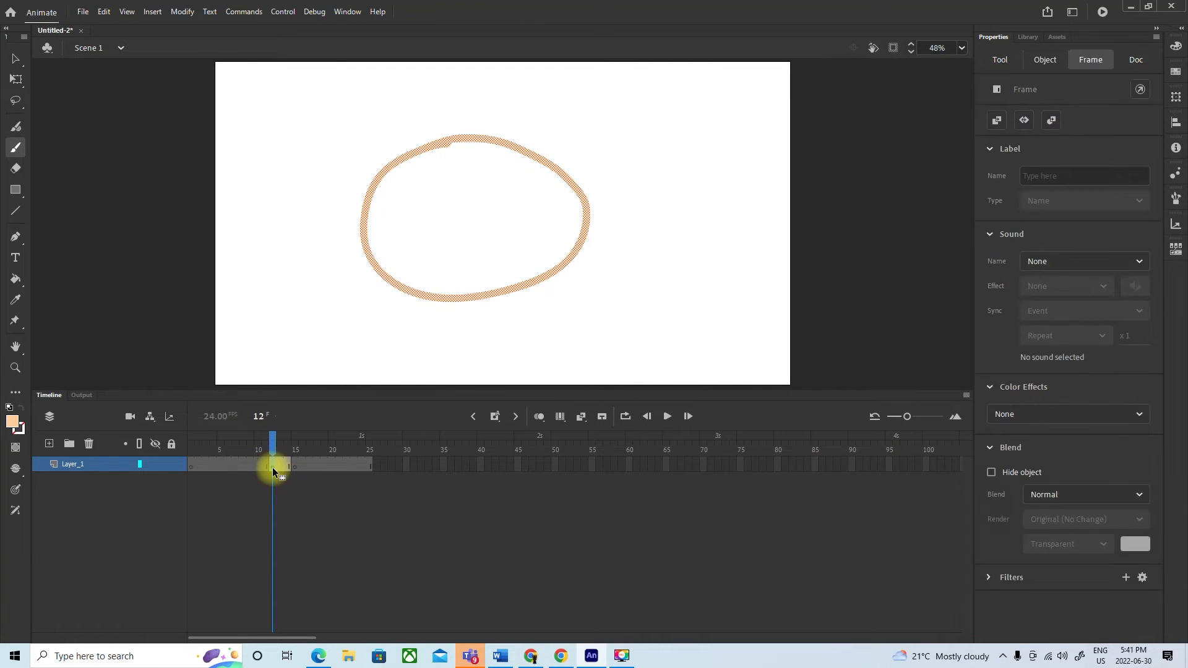
pyautogui.rightClick(272, 469)
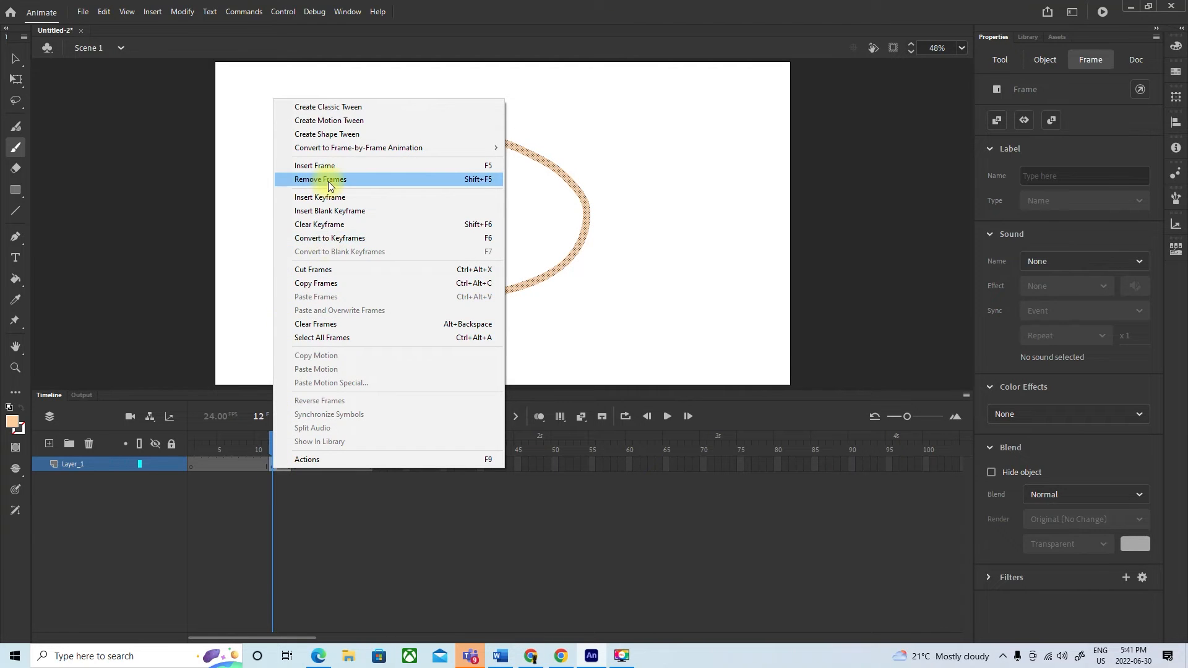
pyautogui.click(326, 225)
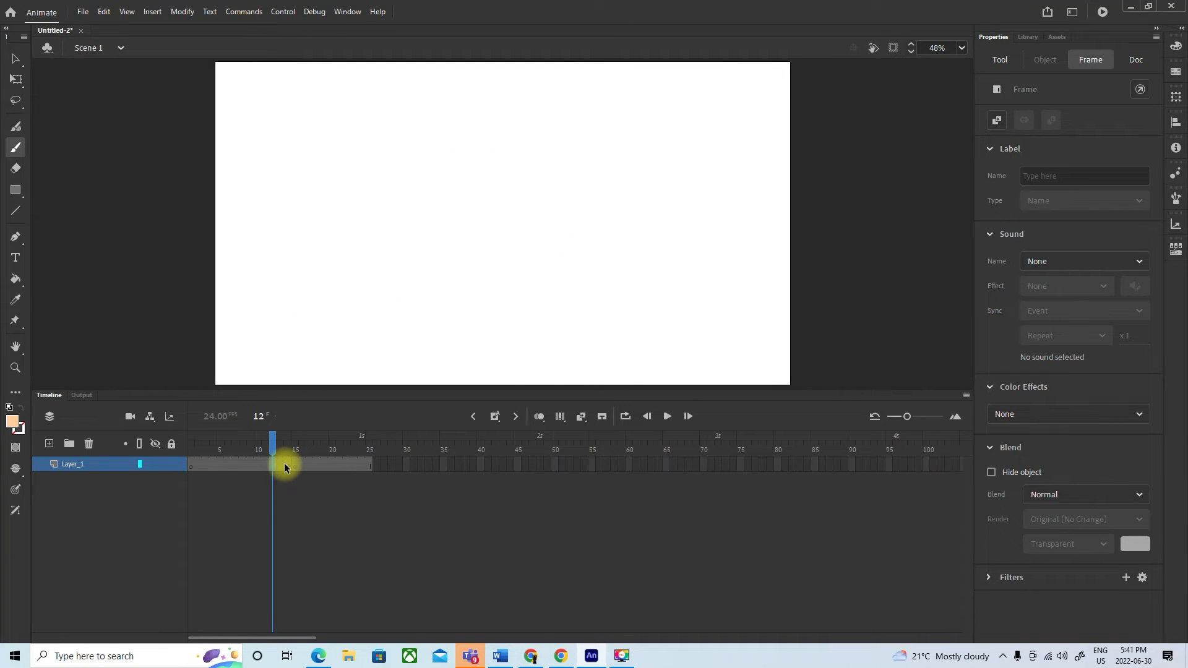
pyautogui.hotkey('ctrl', 'z')
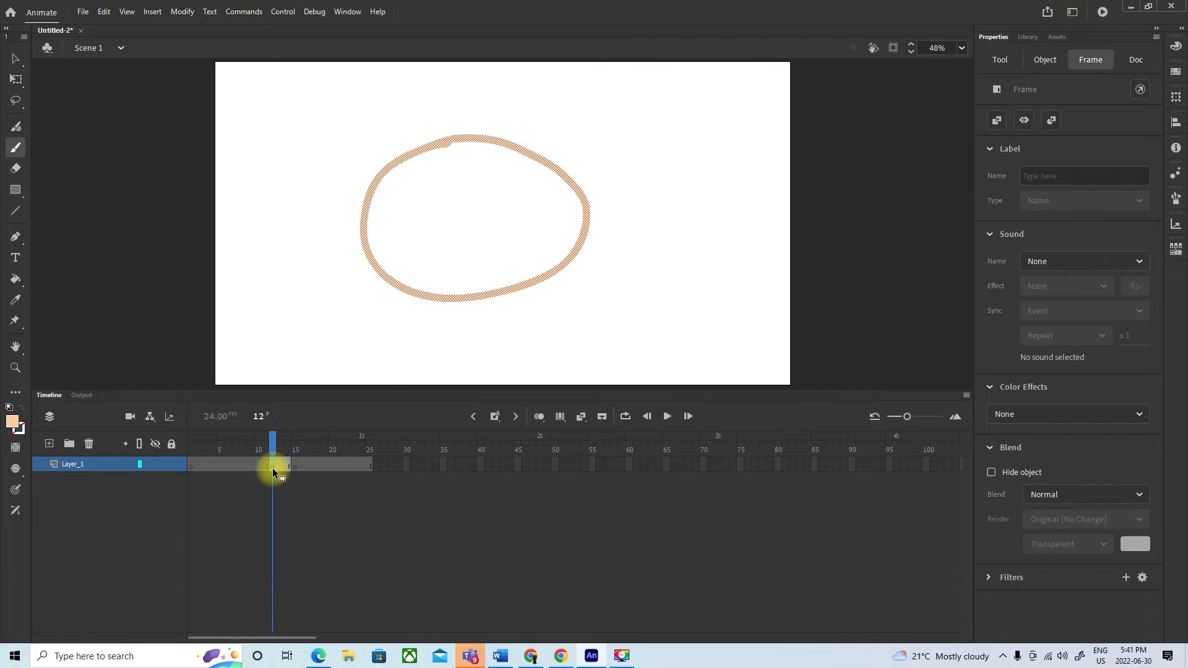
# Step: Replace the drawing at frame 12 with a smaller freehand oval using the Classic Brush
pyautogui.moveTo(272, 468); pyautogui.dragTo(280, 463)
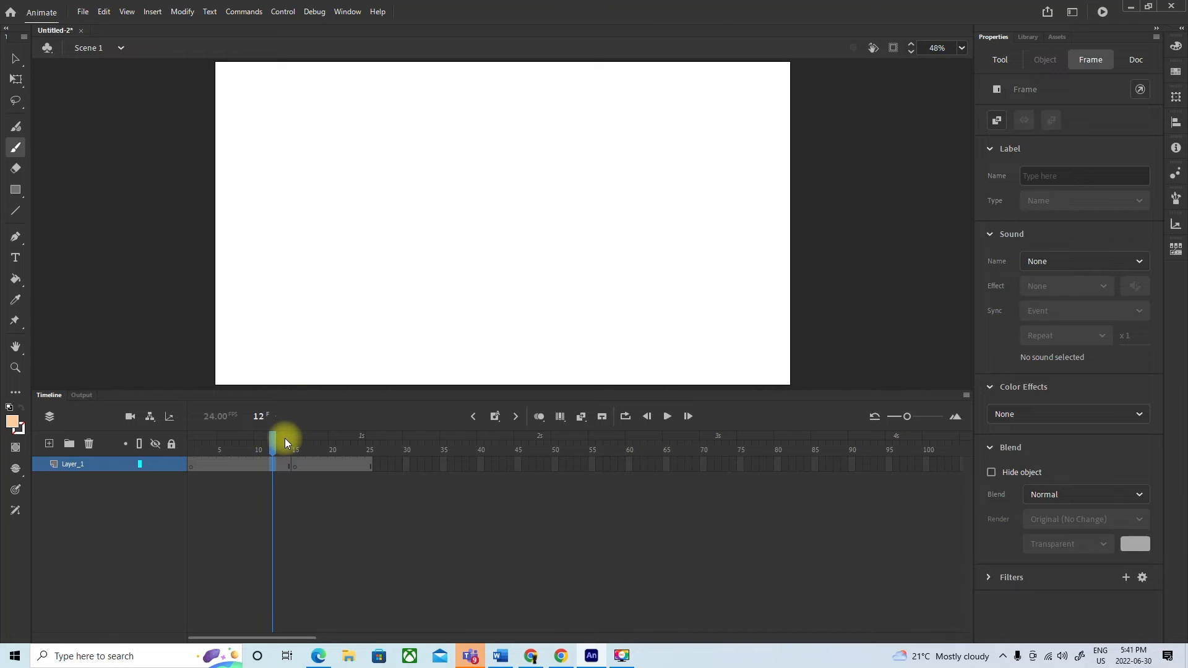
pyautogui.moveTo(422, 137)
pyautogui.mouseDown()
pyautogui.moveTo(382, 153)
pyautogui.moveTo(359, 244)
pyautogui.moveTo(473, 223)
pyautogui.moveTo(486, 164)
pyautogui.moveTo(410, 135)
pyautogui.mouseUp()
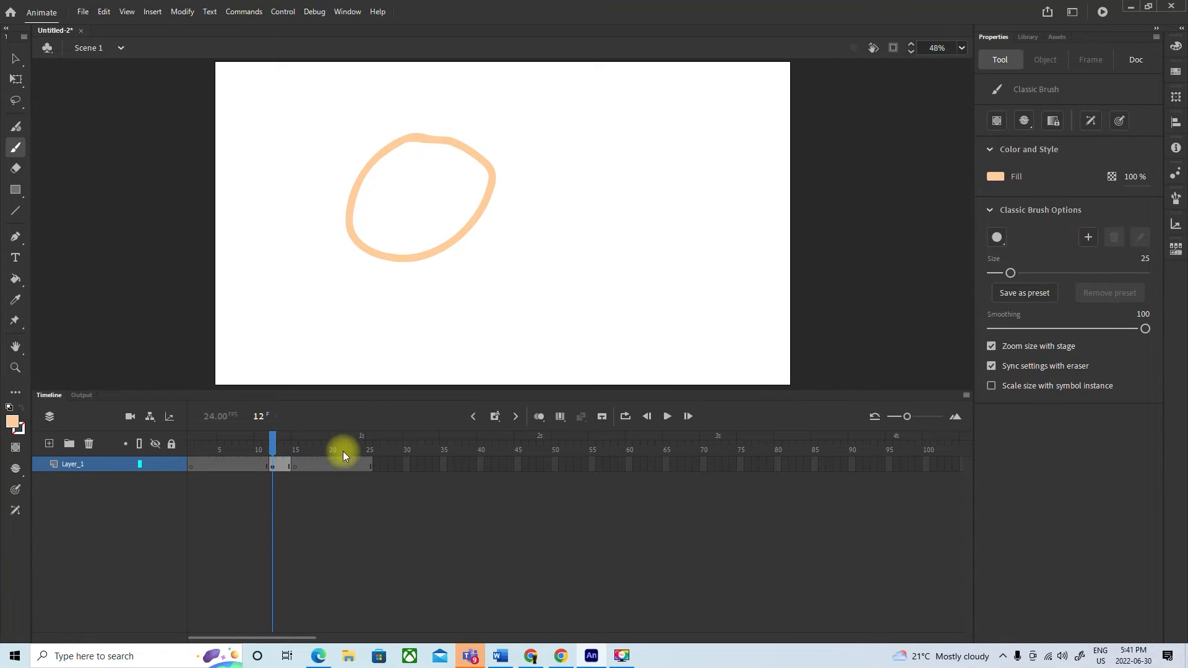
# Step: Turn on onion skinning and trace a slightly smaller oval on a new blank keyframe at frame 13
pyautogui.click(277, 449)
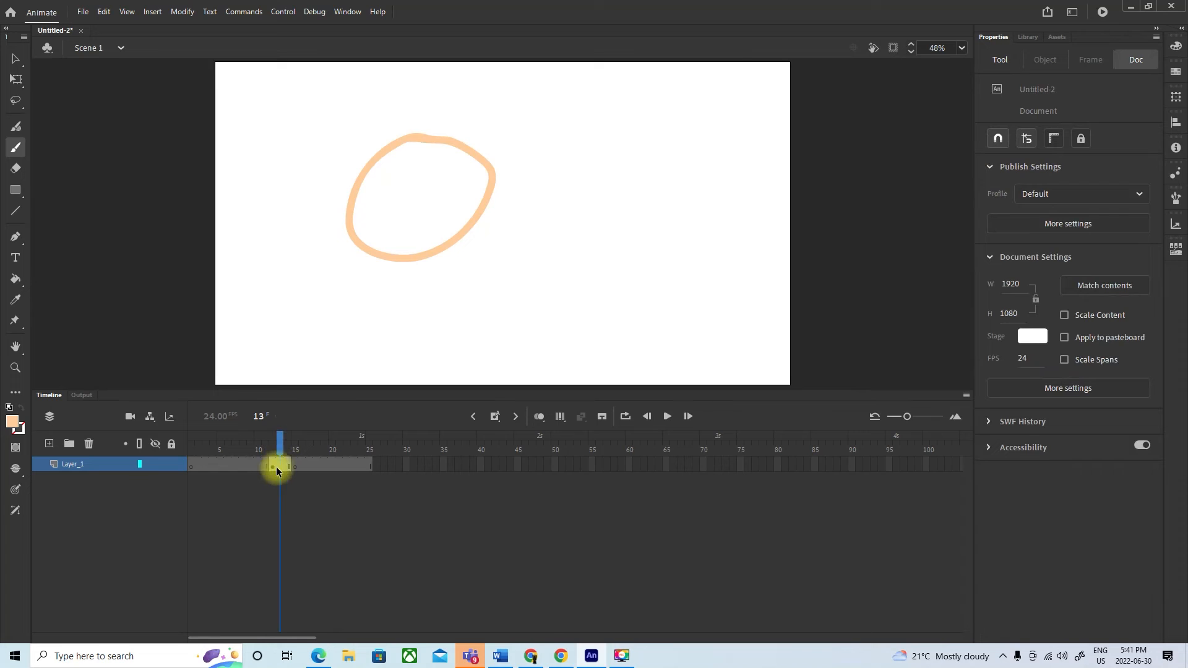
pyautogui.click(279, 465)
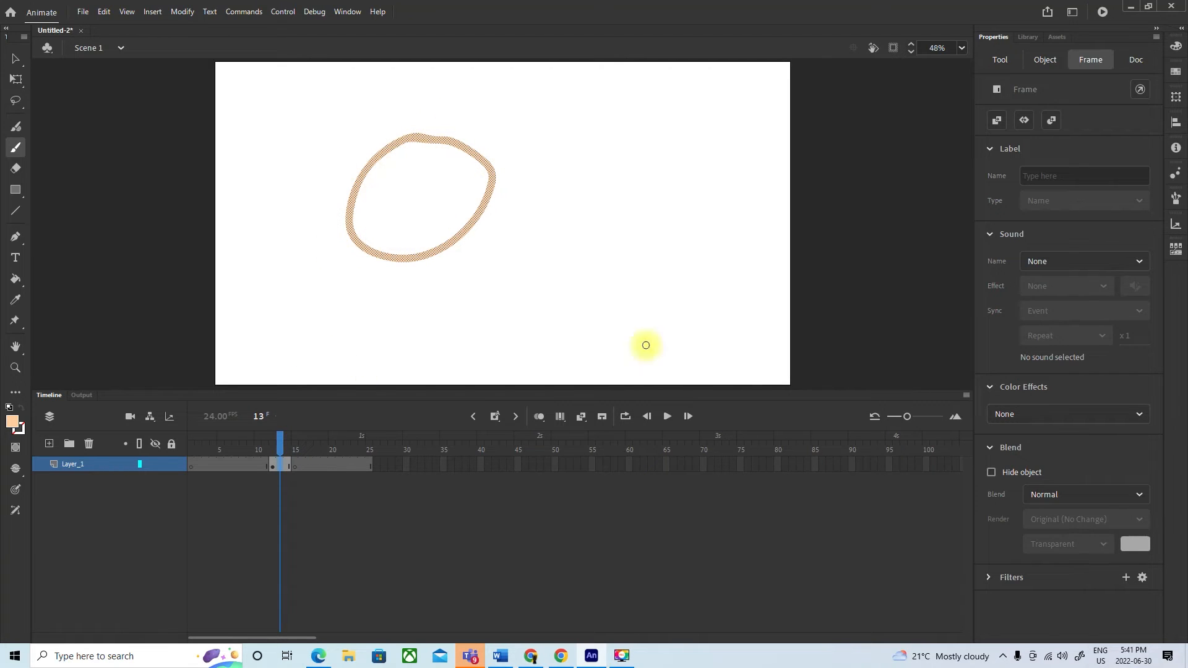
pyautogui.click(540, 417)
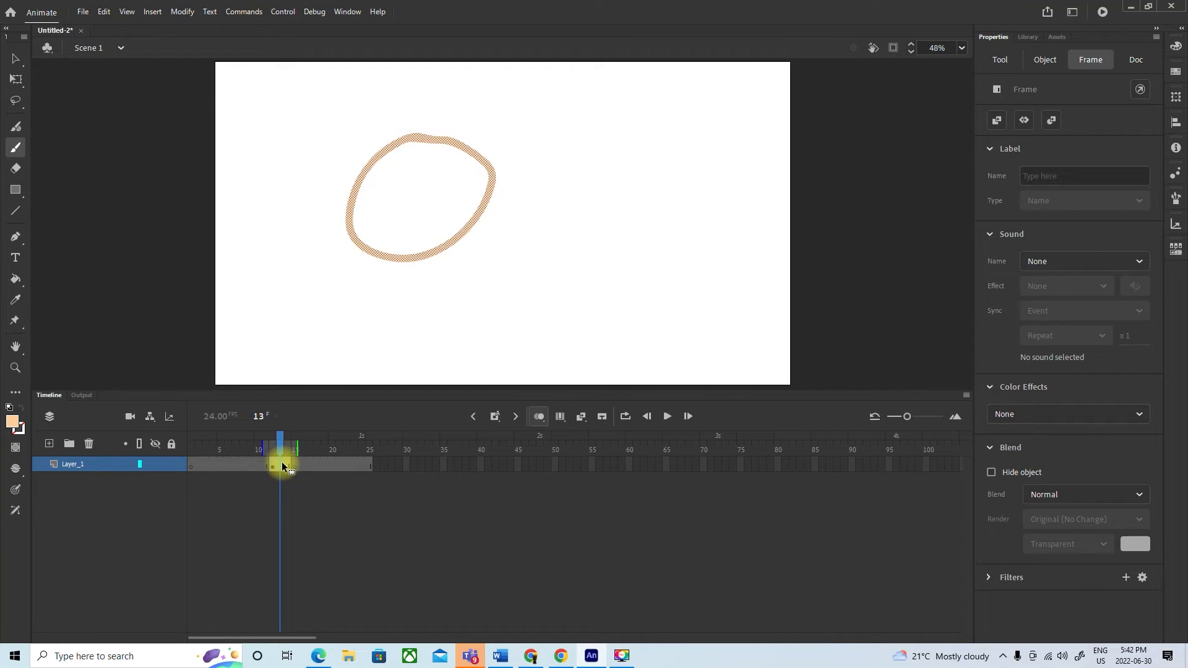
pyautogui.click(281, 466)
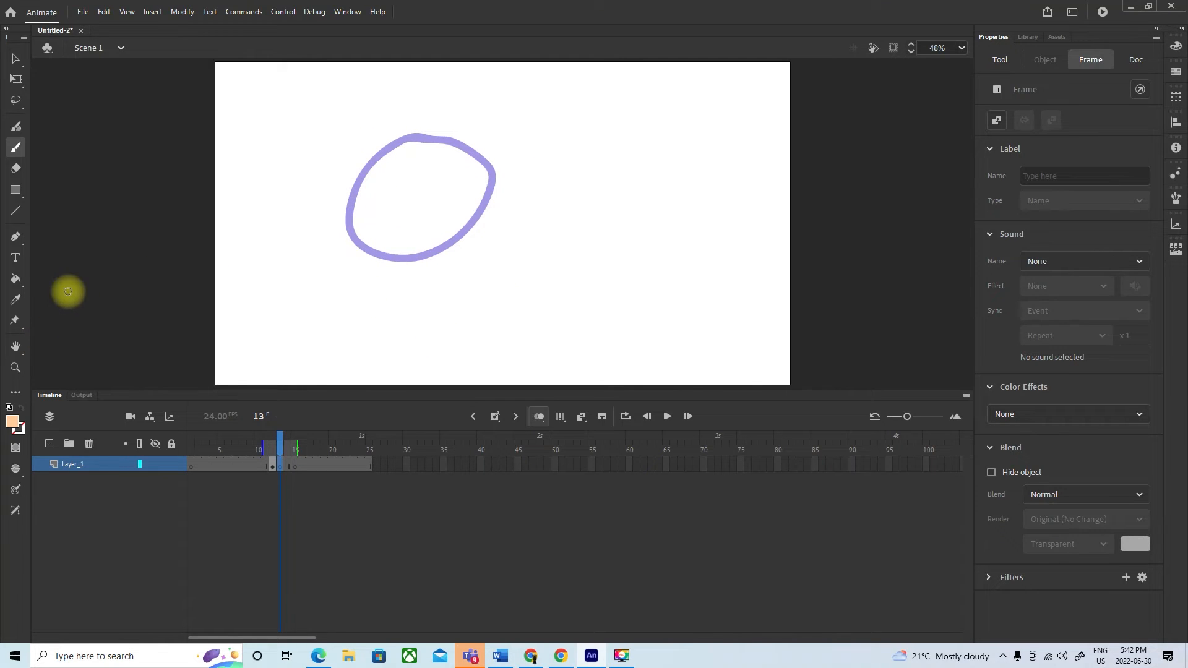
pyautogui.moveTo(360, 181)
pyautogui.mouseDown()
pyautogui.moveTo(374, 152)
pyautogui.moveTo(432, 146)
pyautogui.moveTo(461, 161)
pyautogui.moveTo(470, 194)
pyautogui.moveTo(445, 233)
pyautogui.moveTo(397, 251)
pyautogui.moveTo(355, 223)
pyautogui.moveTo(359, 183)
pyautogui.mouseUp()
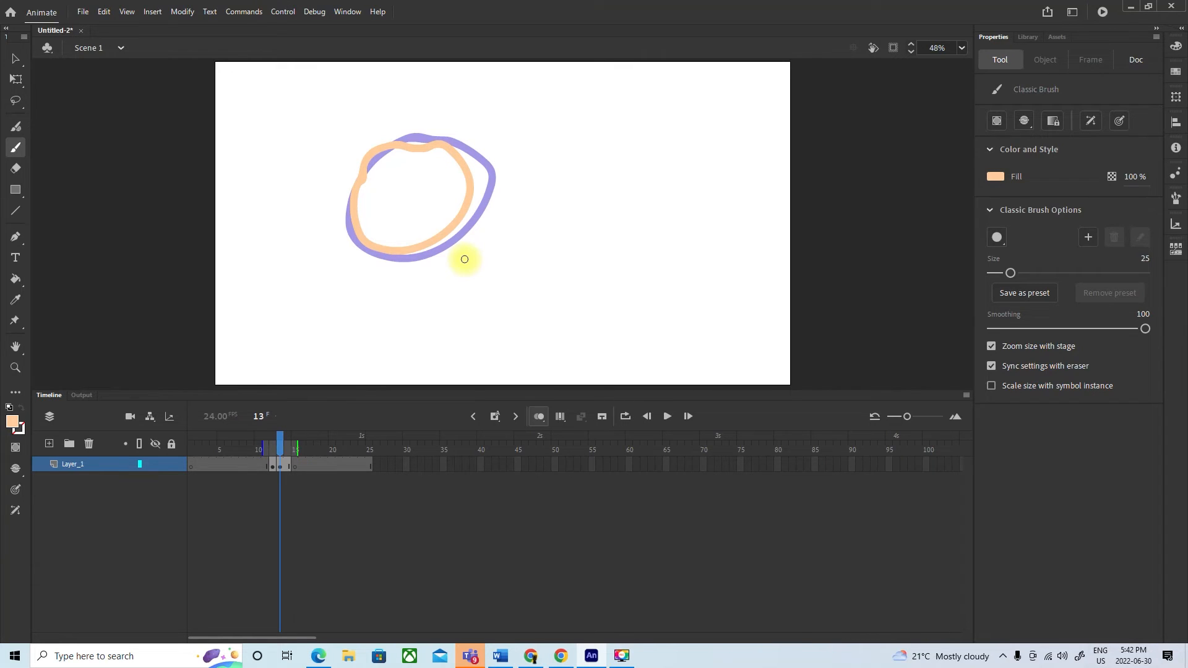
# Step: Rename Layer_1 as "Shape Oval" and accept the automatic correction to Shape_Oval
pyautogui.doubleClick(78, 464)
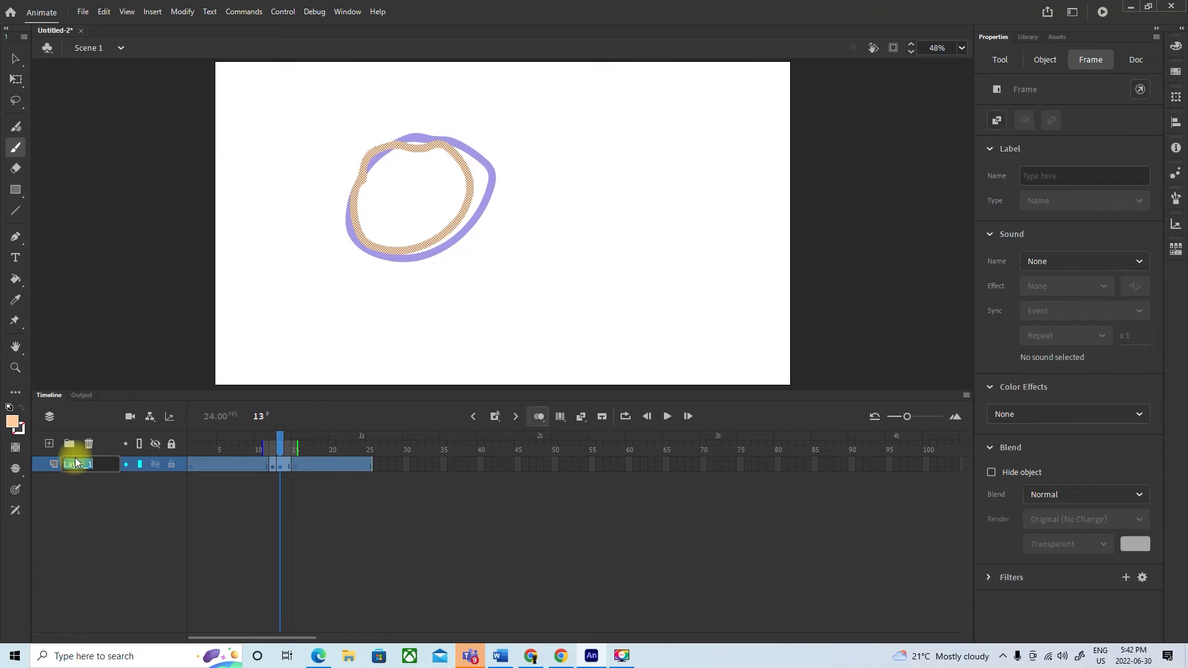
pyautogui.write('Shape')
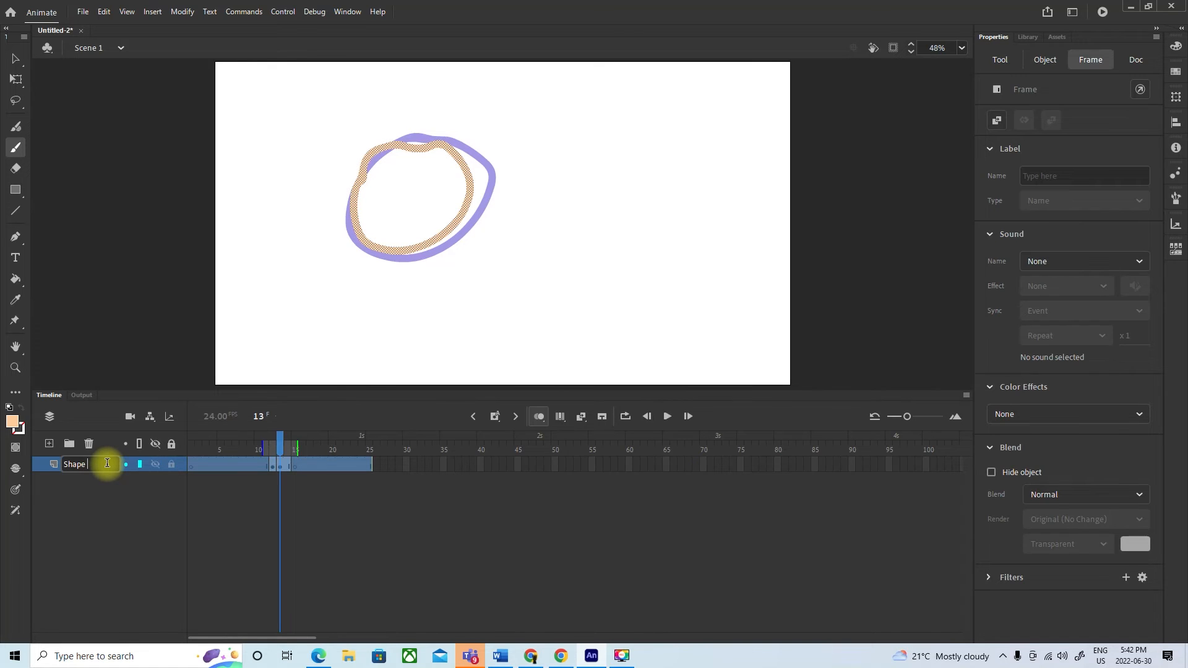
pyautogui.write(' Oval')
pyautogui.press('Return')
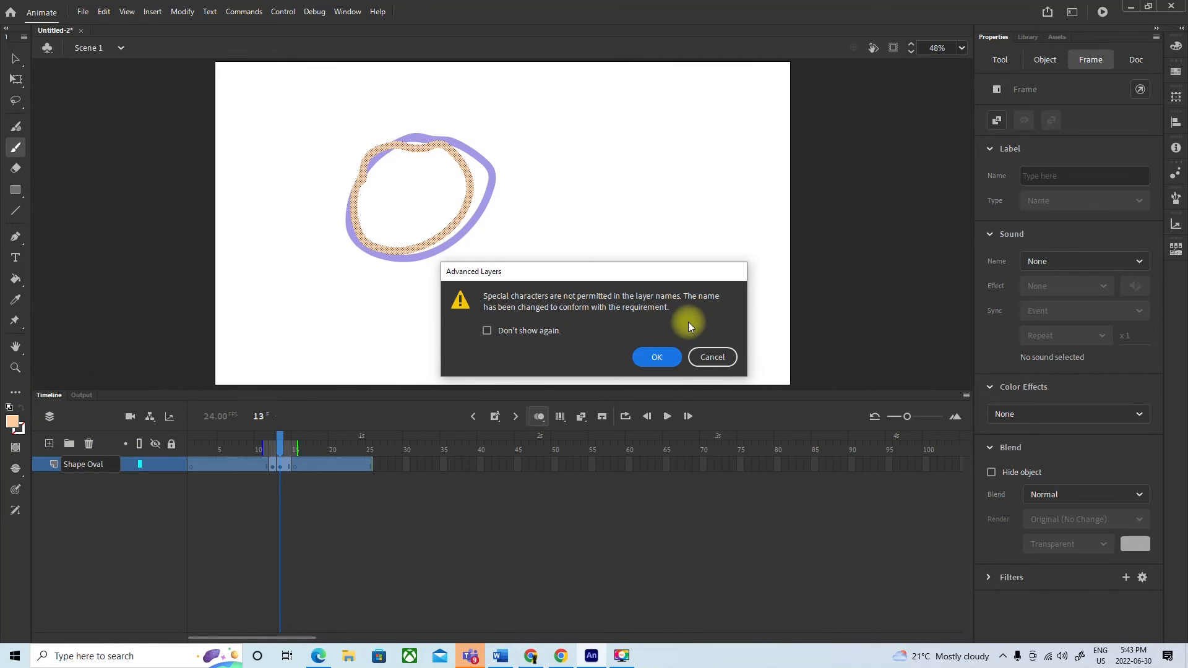
pyautogui.click(655, 358)
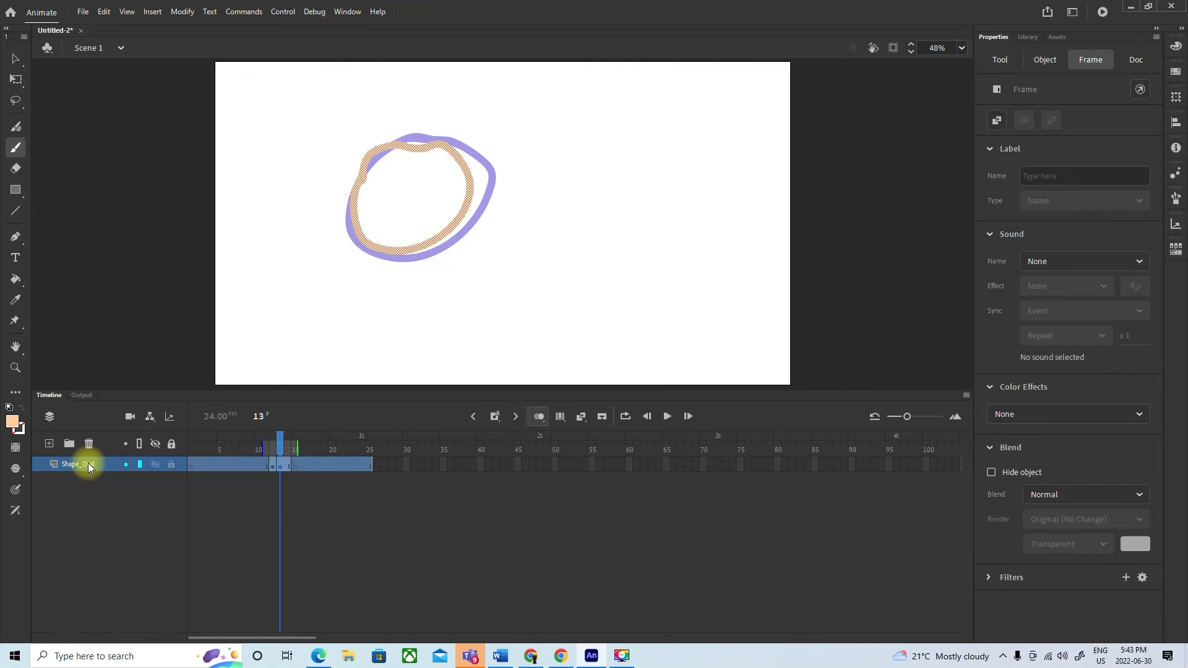
# Step: Add three layers: two in turn directly above Shape_Oval, and a third above Layer_2
pyautogui.click(48, 445)
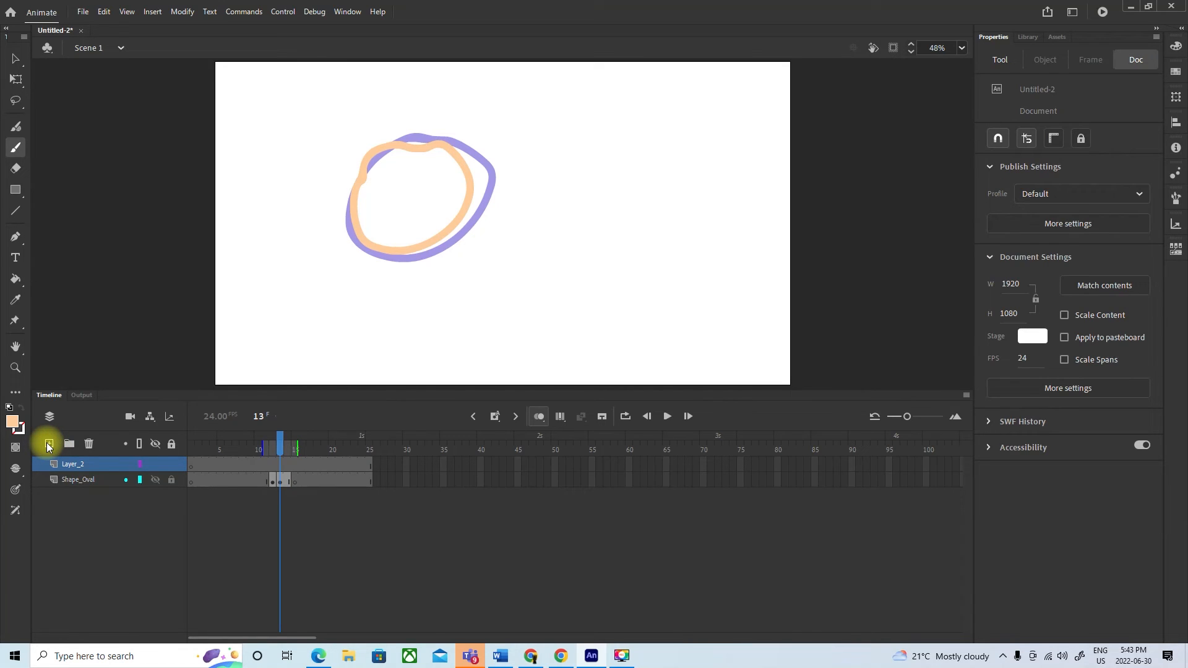
pyautogui.click(77, 480)
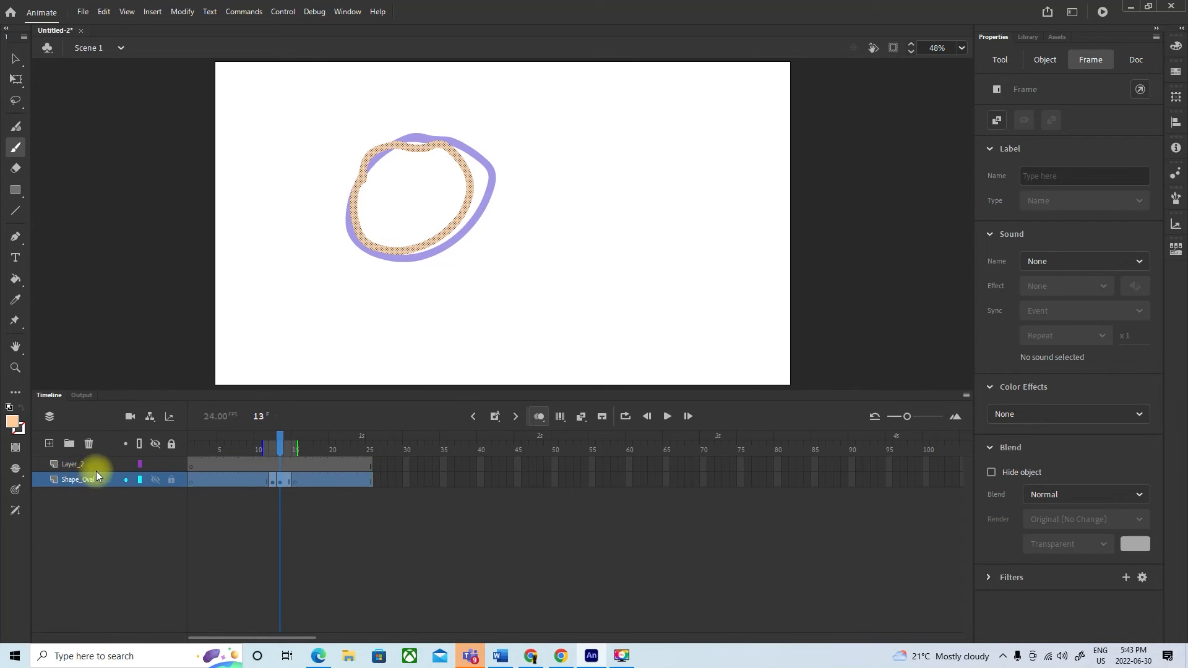
pyautogui.click(50, 444)
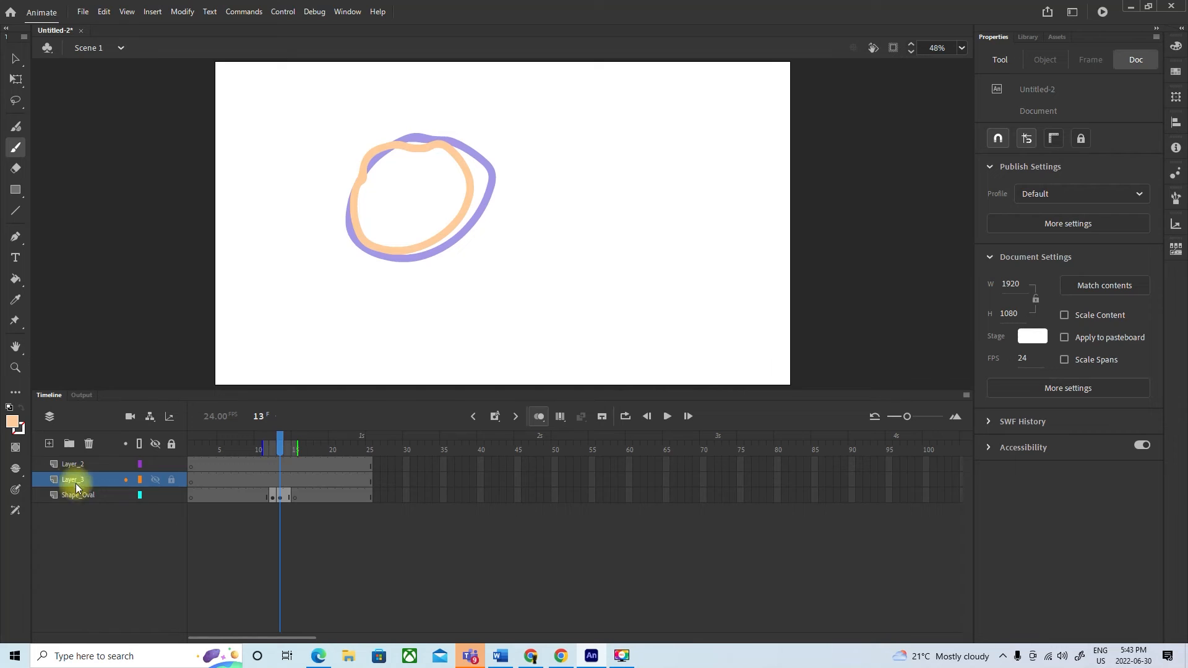
pyautogui.click(72, 462)
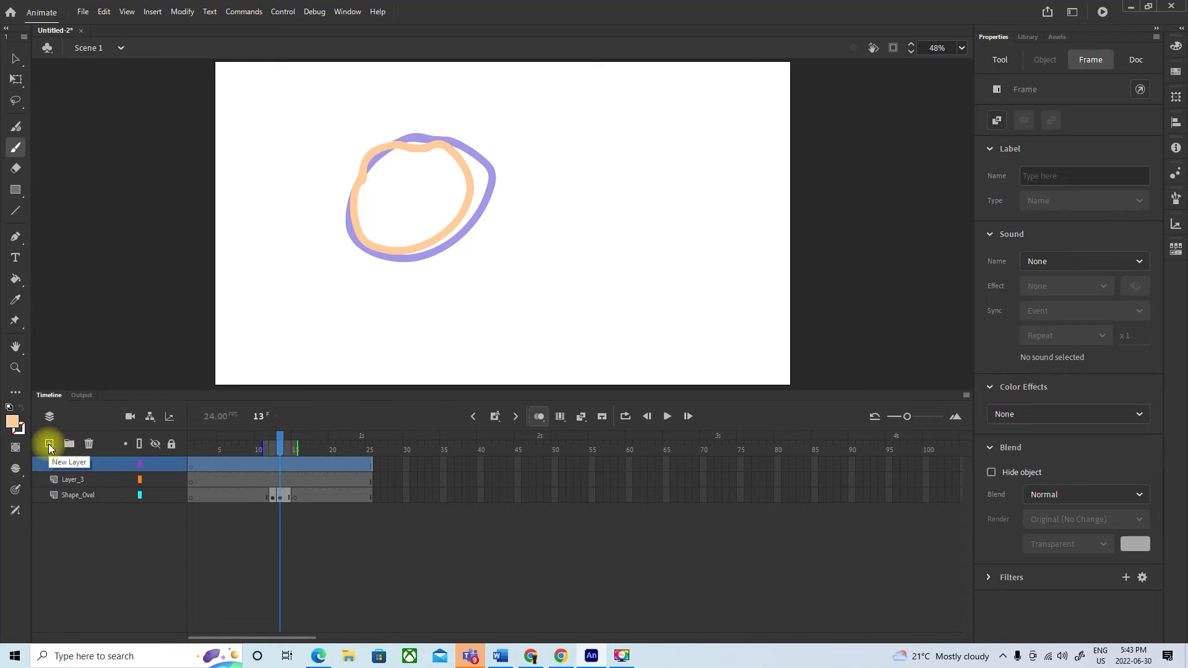
pyautogui.click(49, 446)
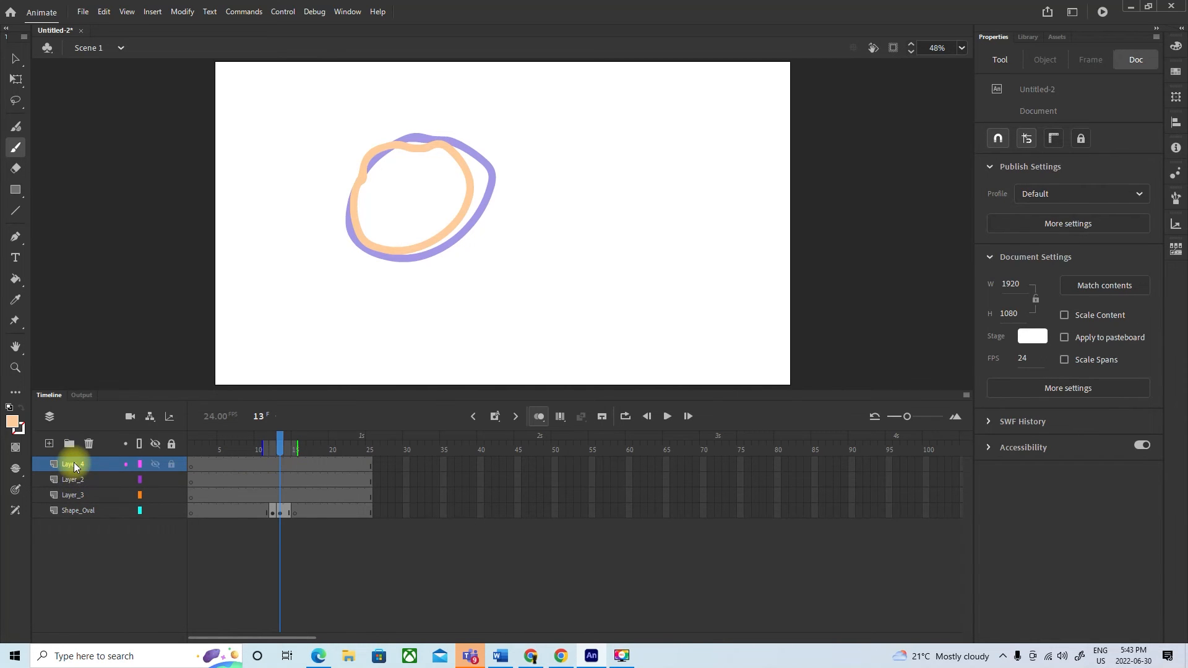
# Step: Insert an extra layer above Layer_4 and delete it, repeating this once more
pyautogui.click(73, 462)
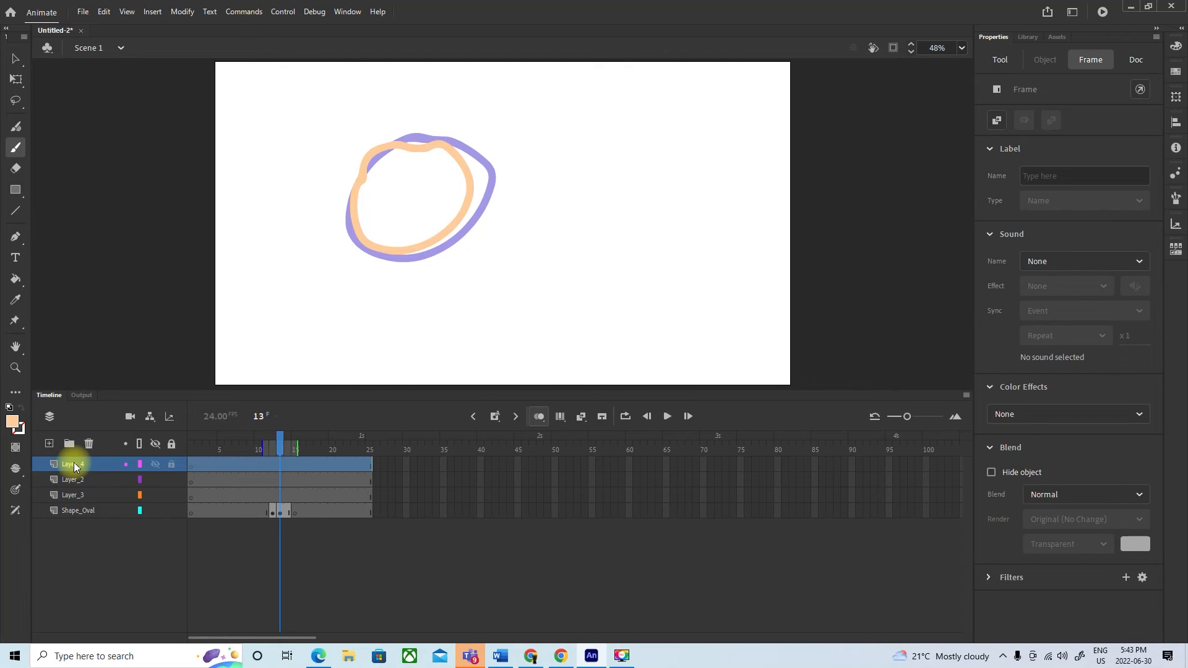
pyautogui.rightClick(73, 462)
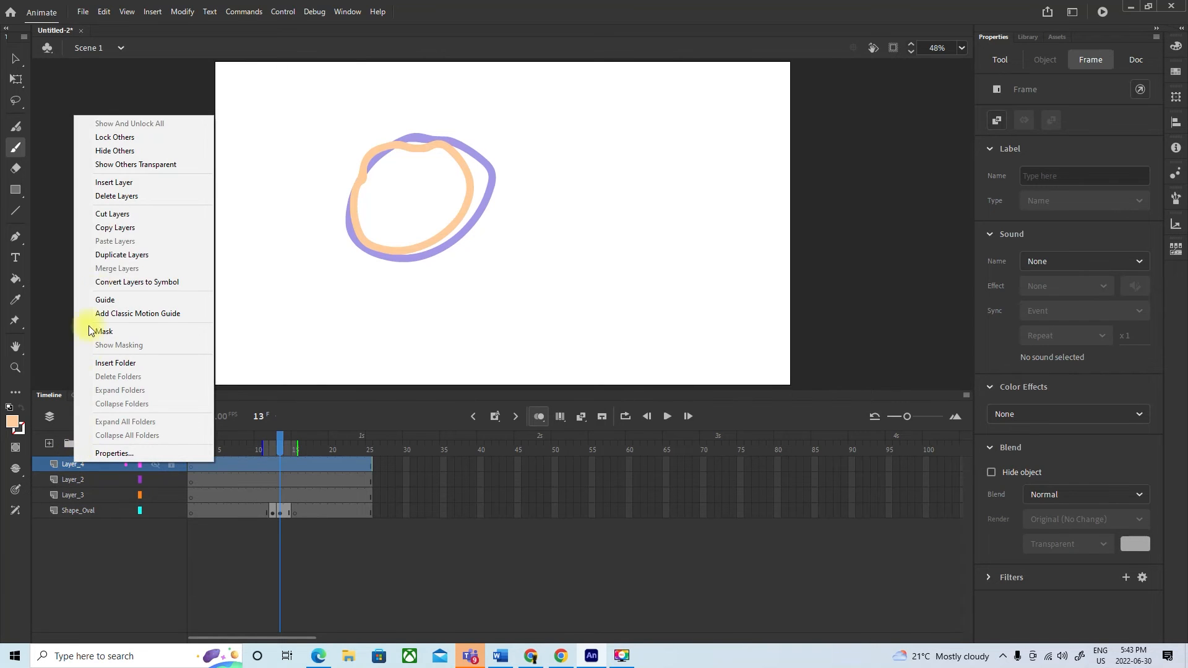
pyautogui.click(127, 182)
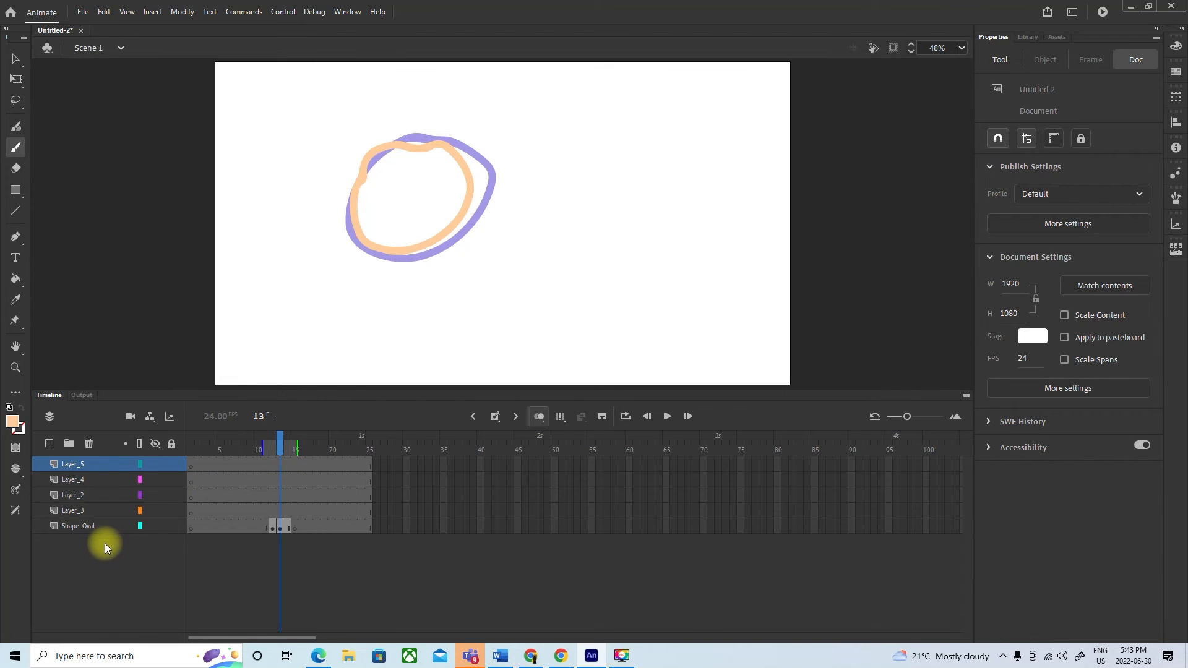
pyautogui.click(76, 463)
pyautogui.click(90, 443)
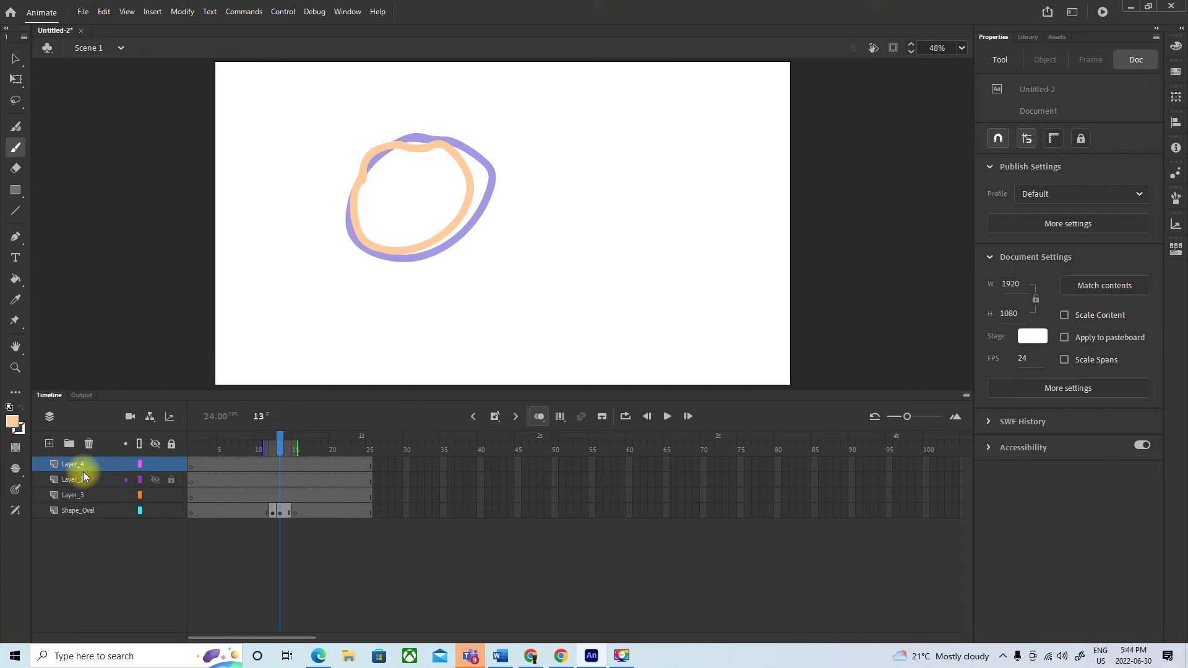
pyautogui.click(49, 444)
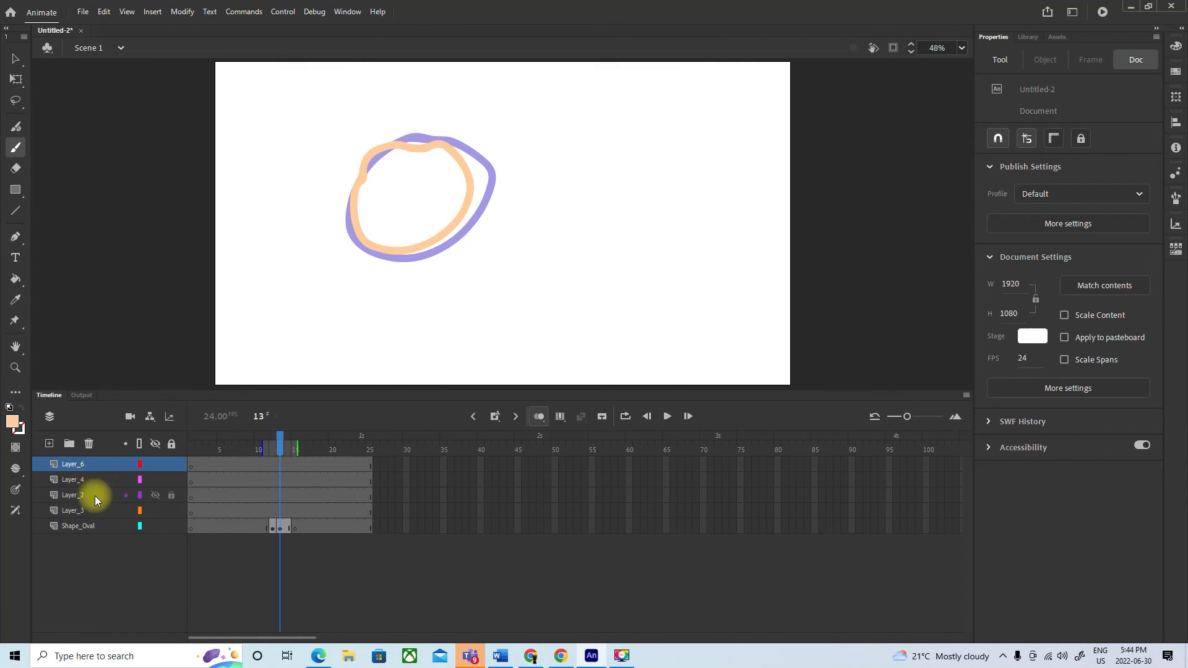
pyautogui.click(88, 445)
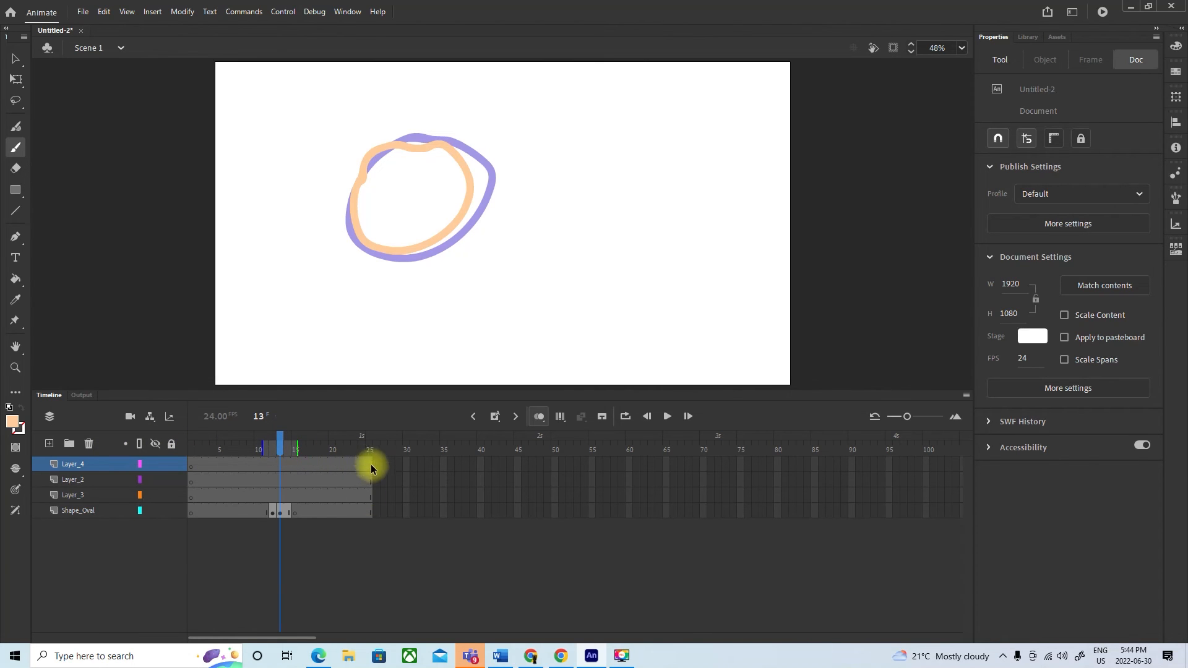
# Step: Return the playhead to frame 1
pyautogui.moveTo(283, 443); pyautogui.dragTo(155, 454)
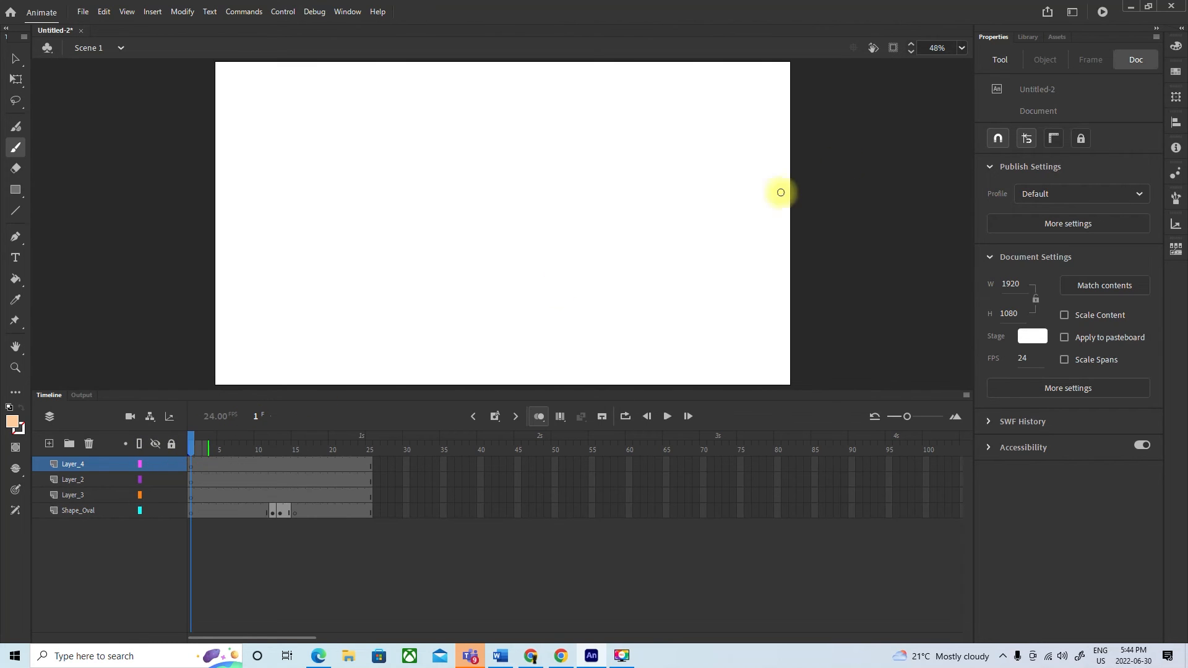
# Step: View the list of default and saved workspaces
pyautogui.click(1073, 12)
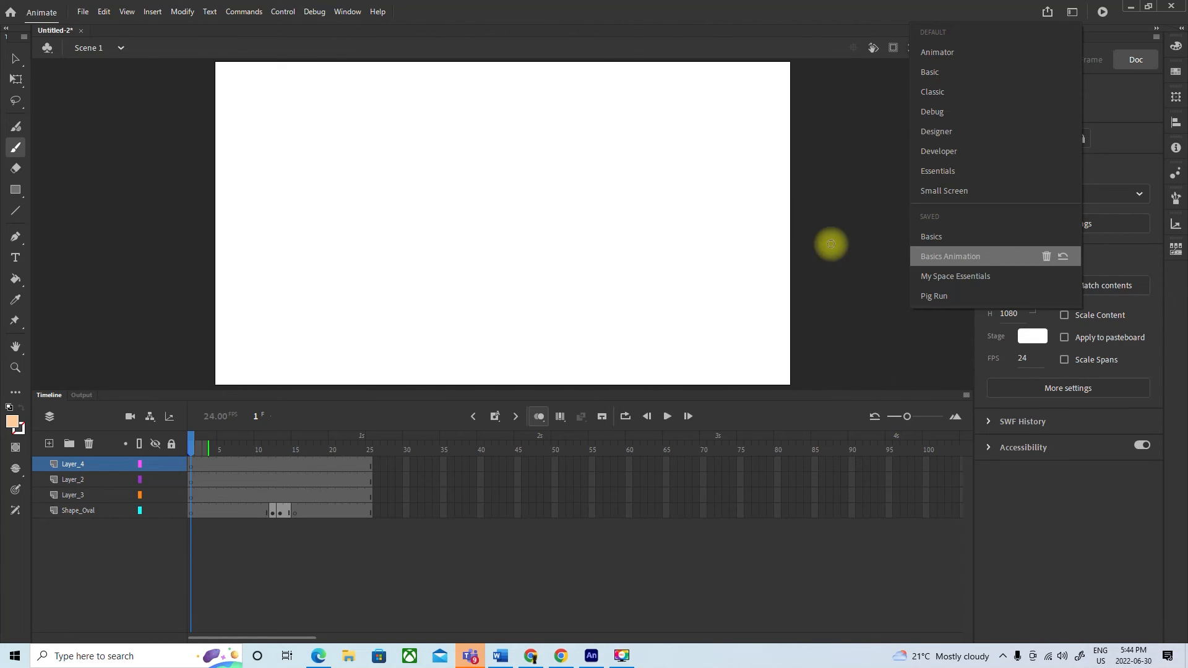
pyautogui.click(11, 57)
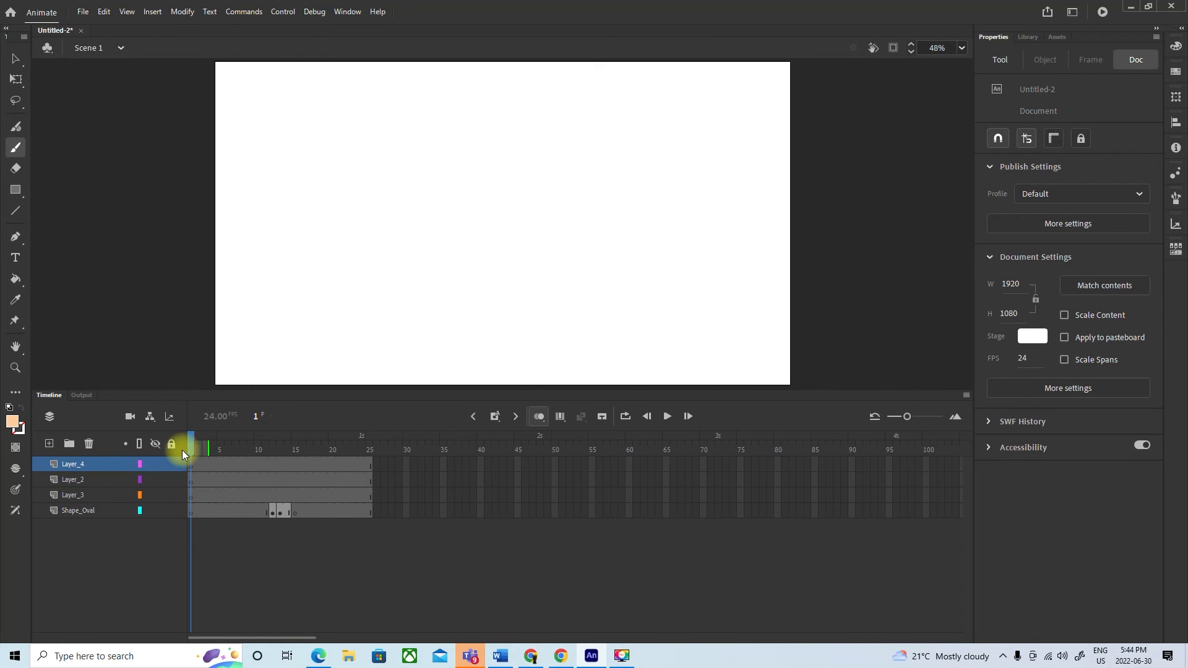
pyautogui.click(373, 465)
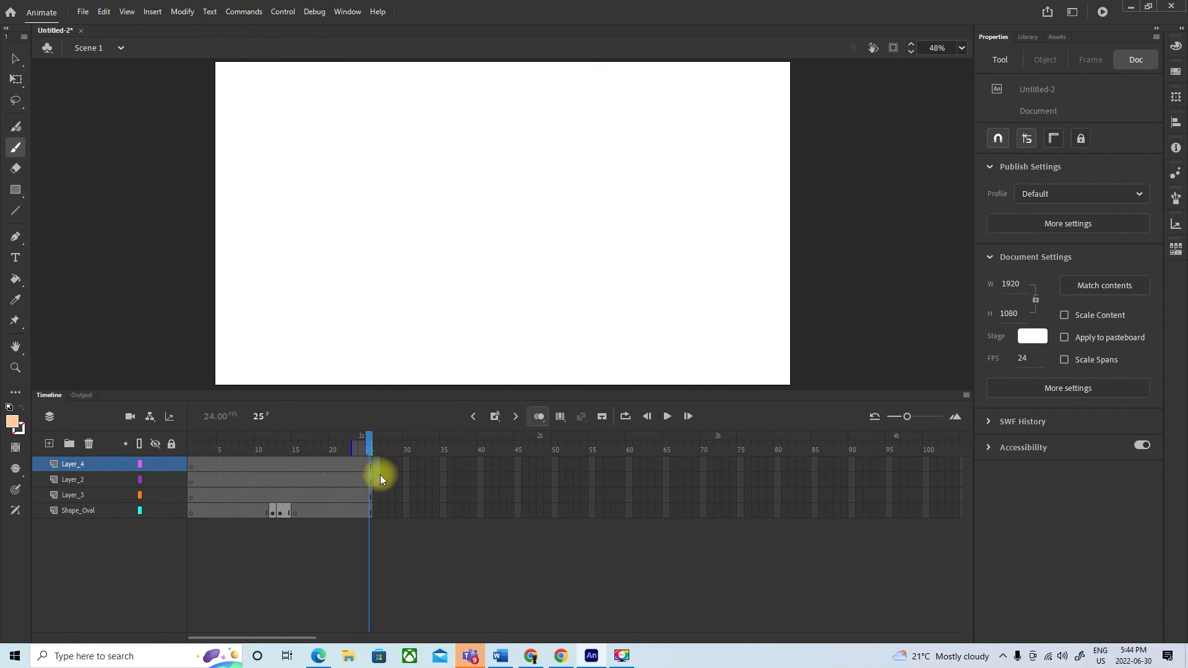
pyautogui.click(380, 511)
pyautogui.click(379, 480)
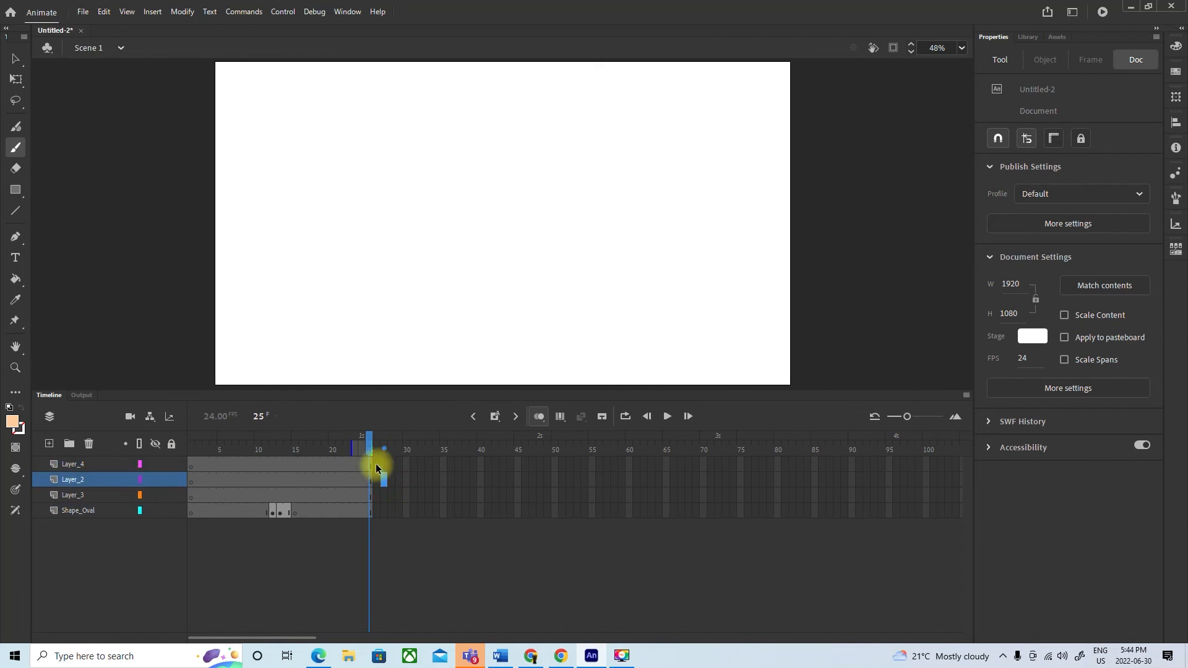
pyautogui.click(377, 465)
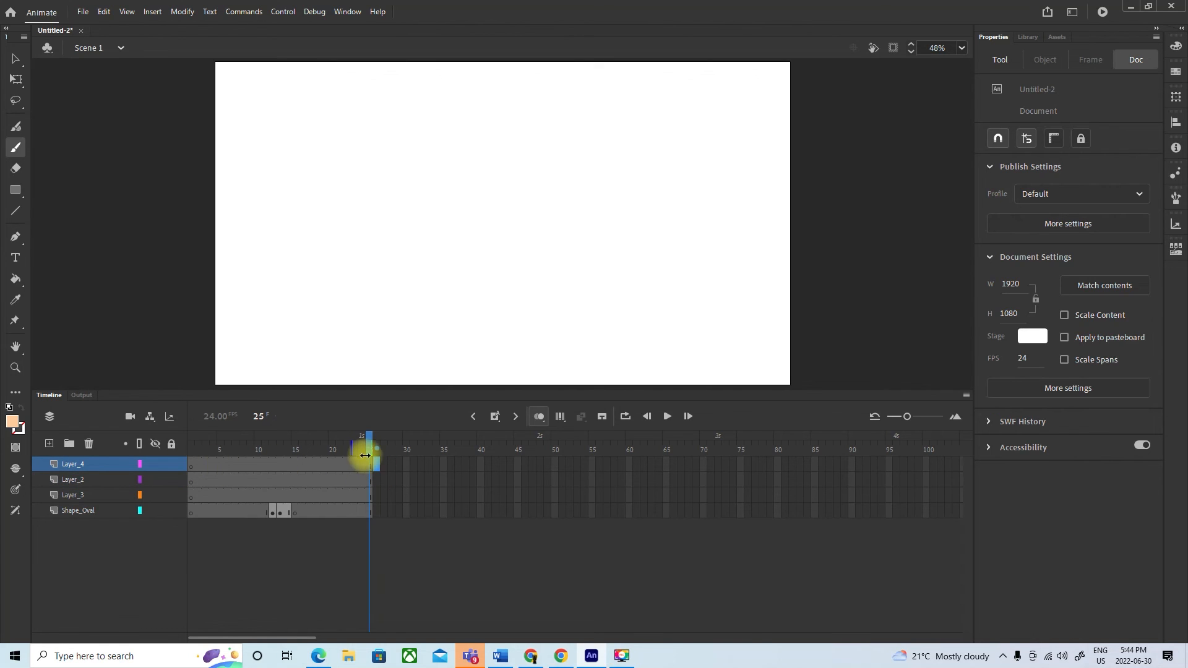
pyautogui.rightClick(373, 464)
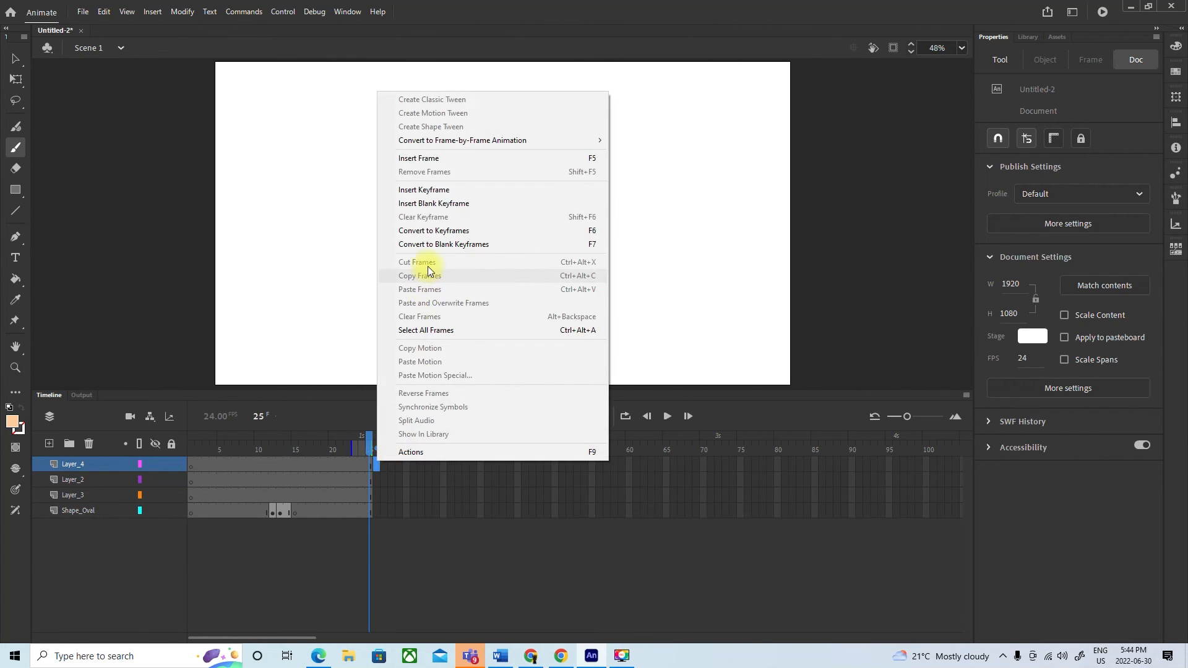
pyautogui.click(380, 468)
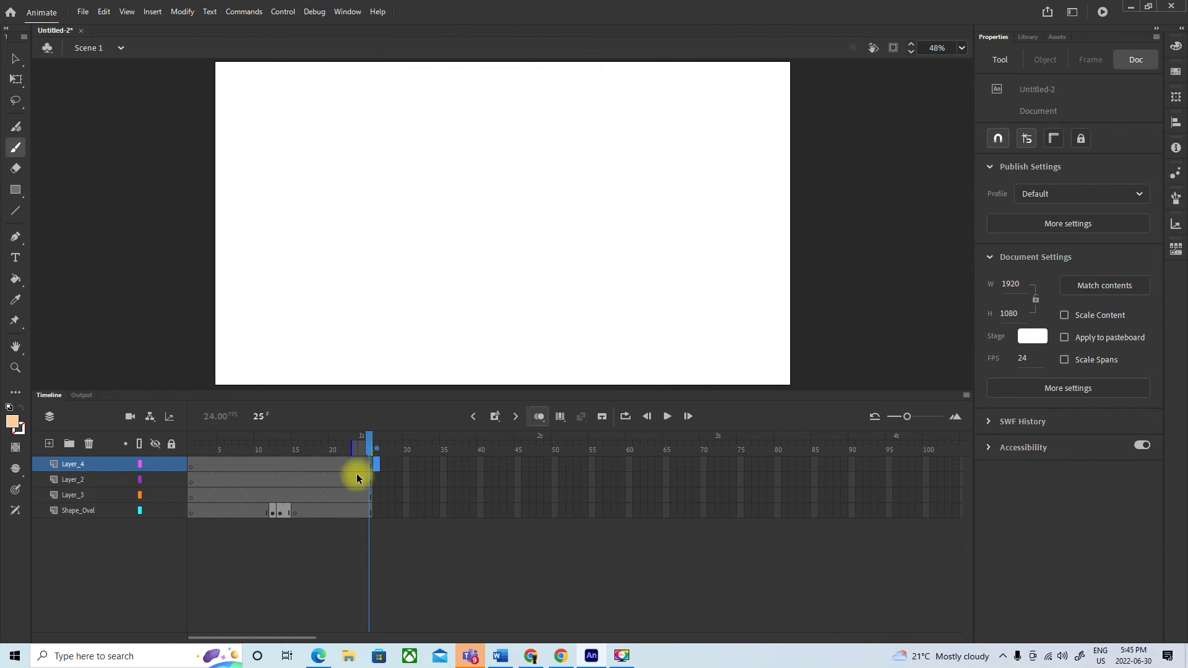
pyautogui.click(398, 494)
# Step: Remove the frames from frame 21 onward on Layer_4, and do the same on Layer_2
pyautogui.moveTo(379, 468); pyautogui.dragTo(339, 466)
pyautogui.rightClick(349, 468)
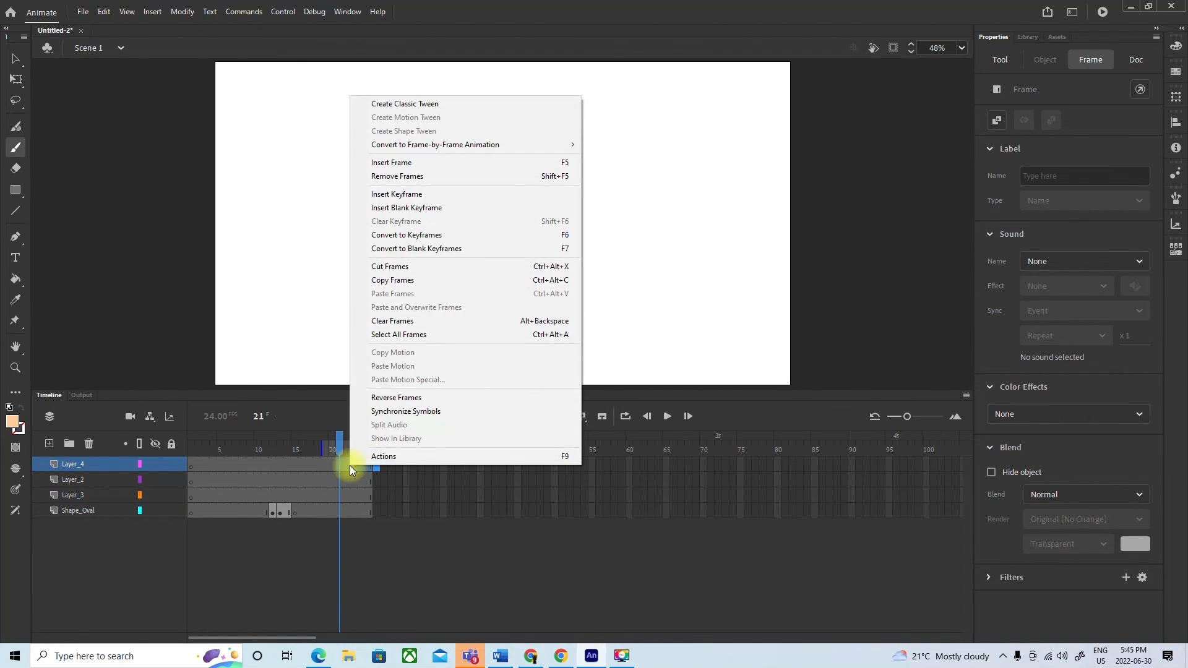
pyautogui.click(391, 176)
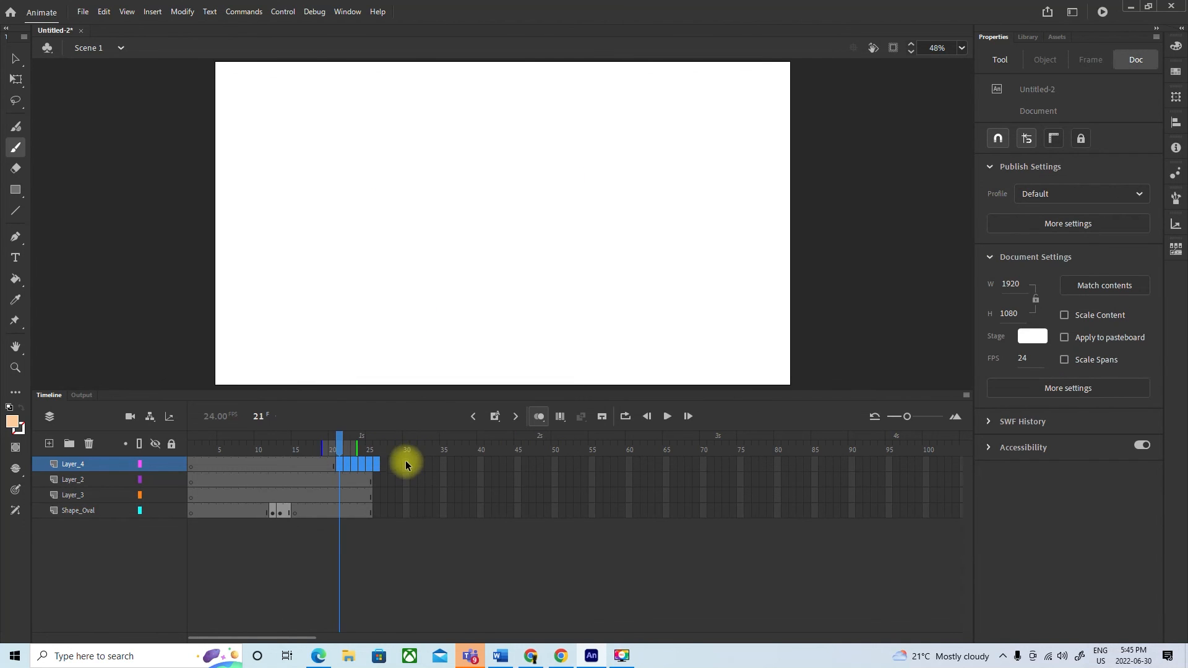
pyautogui.moveTo(396, 483); pyautogui.dragTo(338, 484)
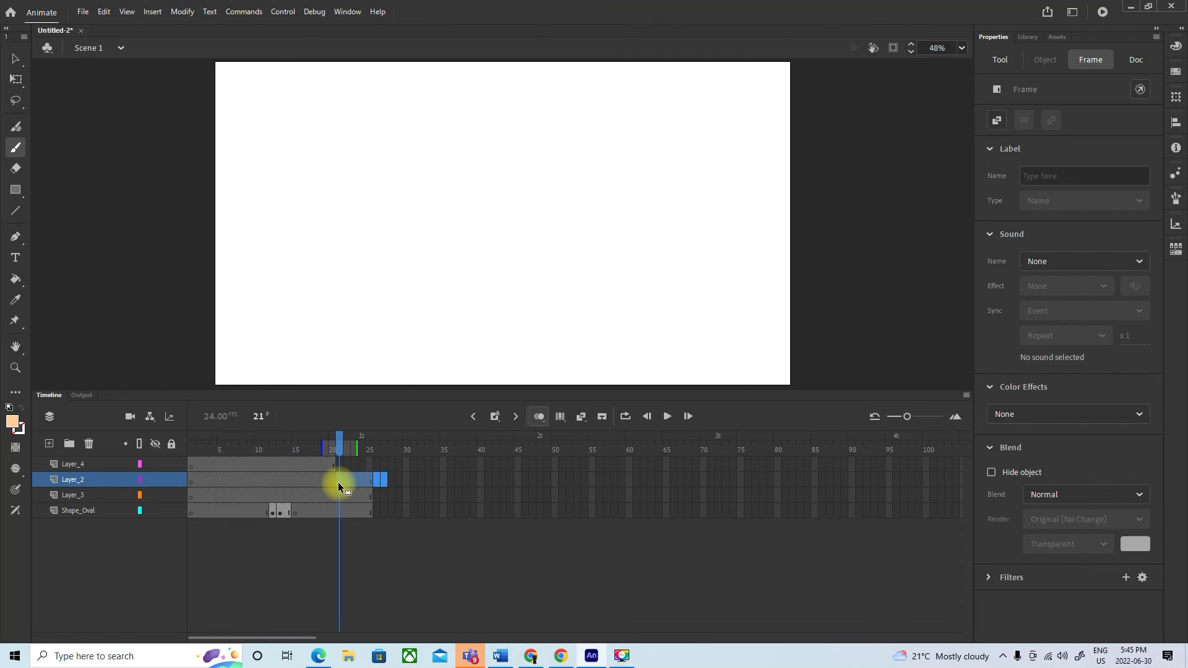
pyautogui.hotkey('shift', 'F5')
pyautogui.click(427, 495)
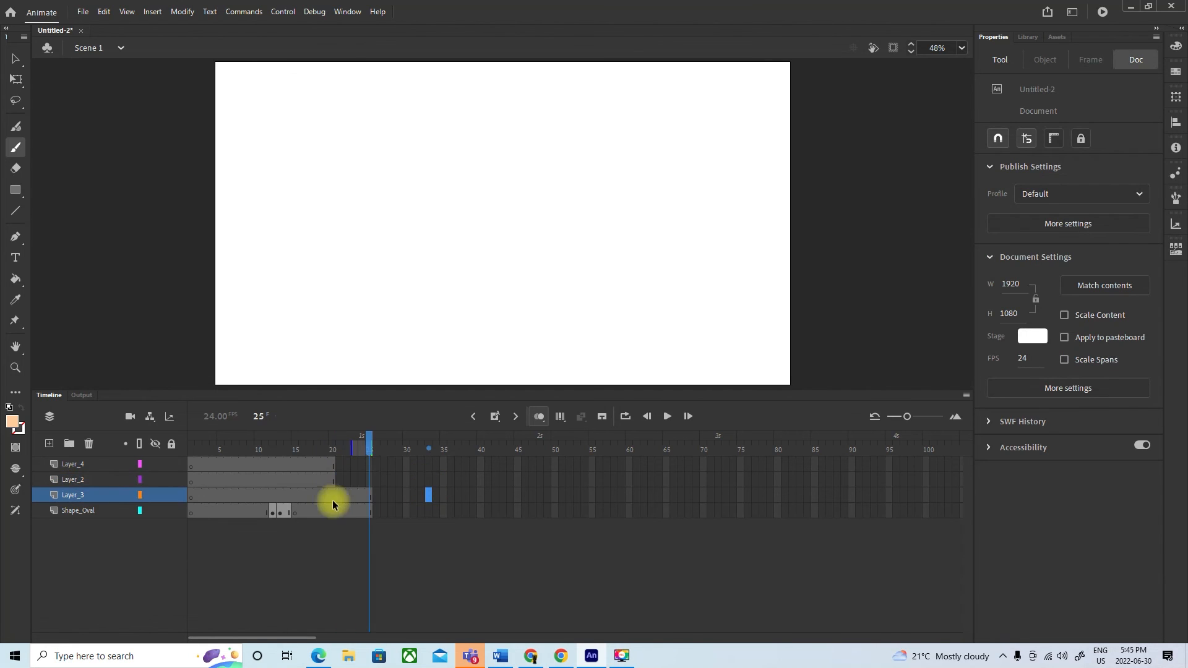
# Step: Insert a keyframe at frame 17 on the Shape_Oval layer
pyautogui.moveTo(366, 451); pyautogui.dragTo(310, 469)
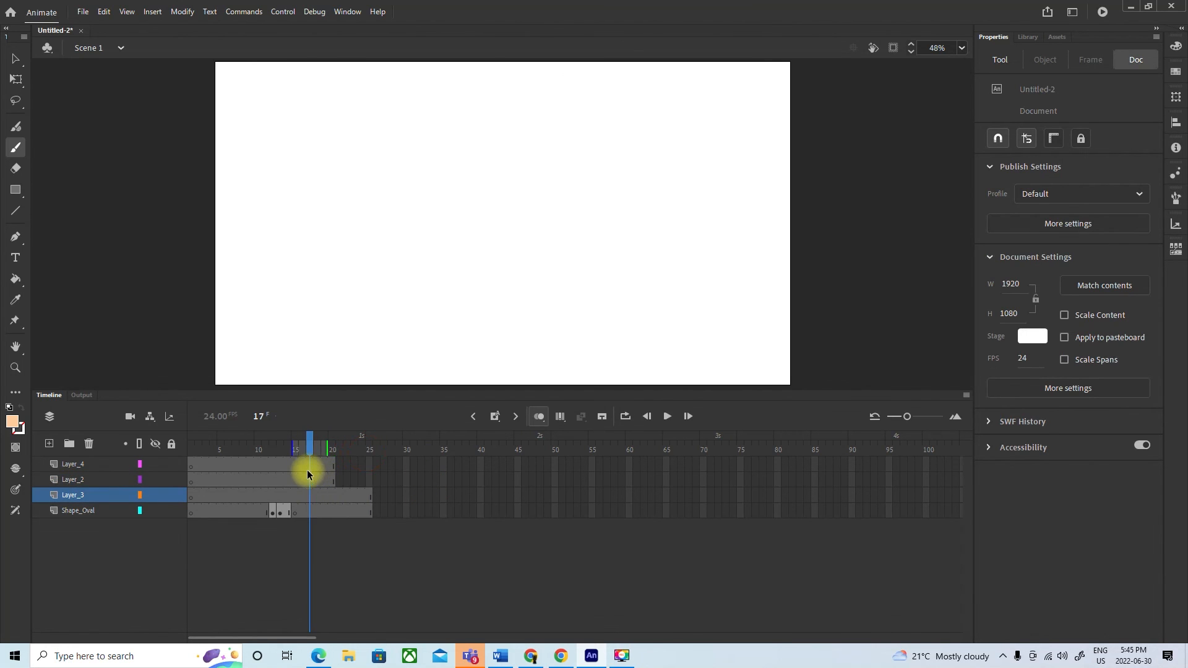
pyautogui.rightClick(309, 514)
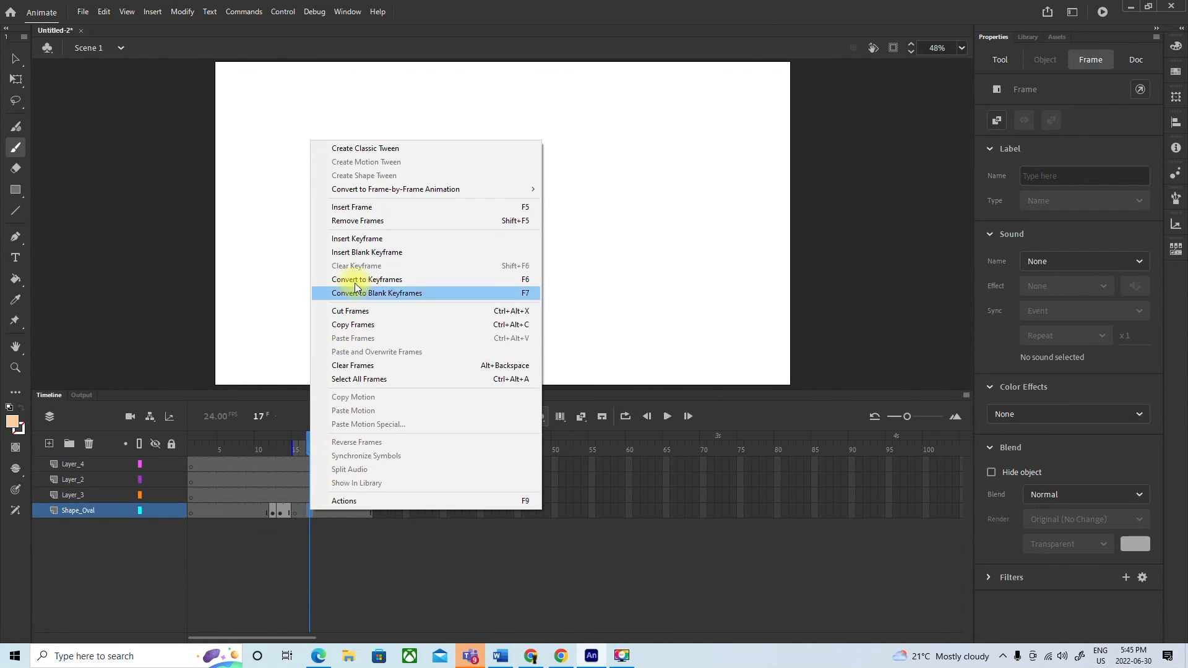
pyautogui.click(364, 241)
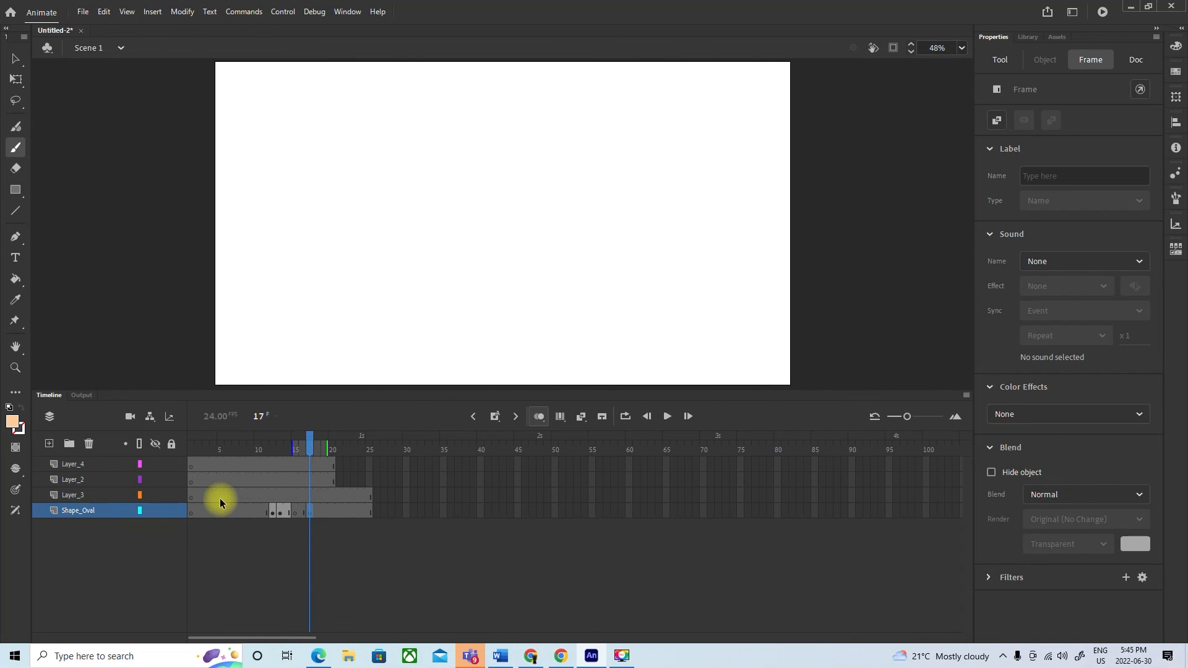
# Step: Select the drawn keyframe at frame 13 on Shape_Oval and turn off onion skinning
pyautogui.click(278, 512)
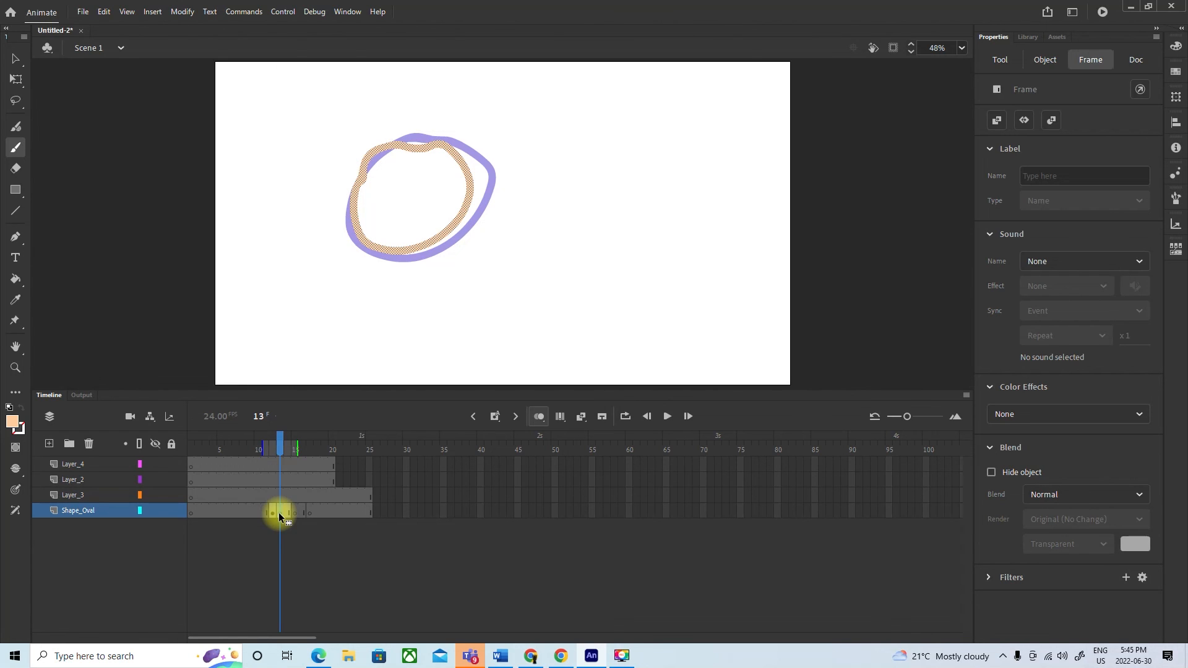
pyautogui.rightClick(279, 513)
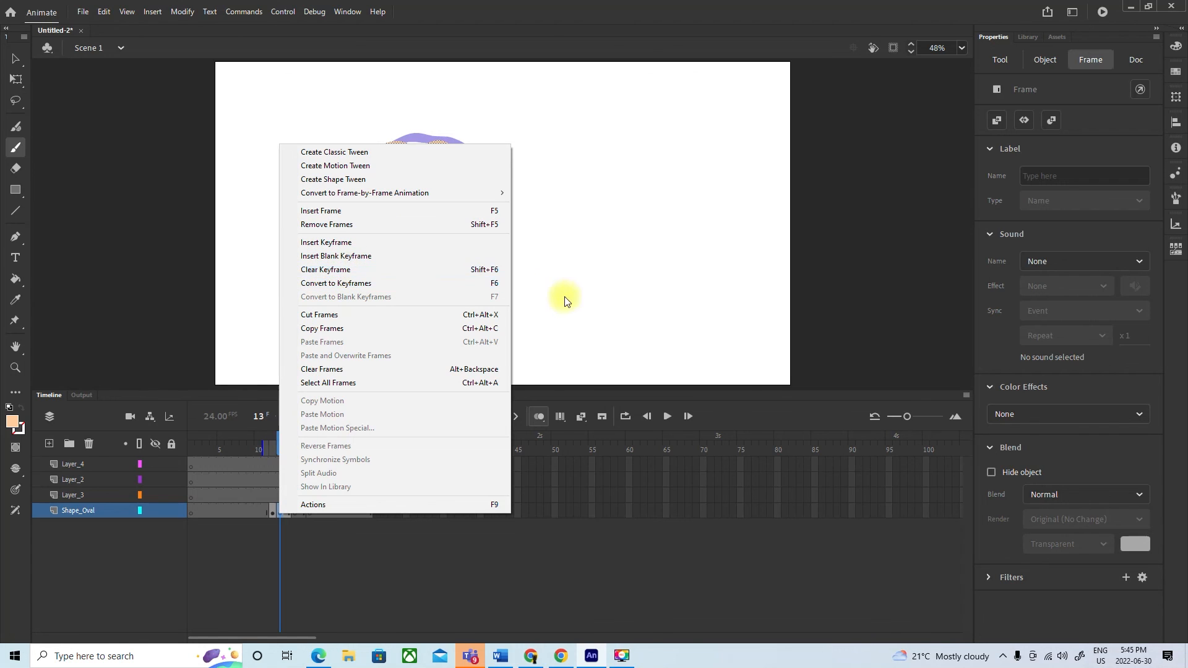
pyautogui.click(817, 318)
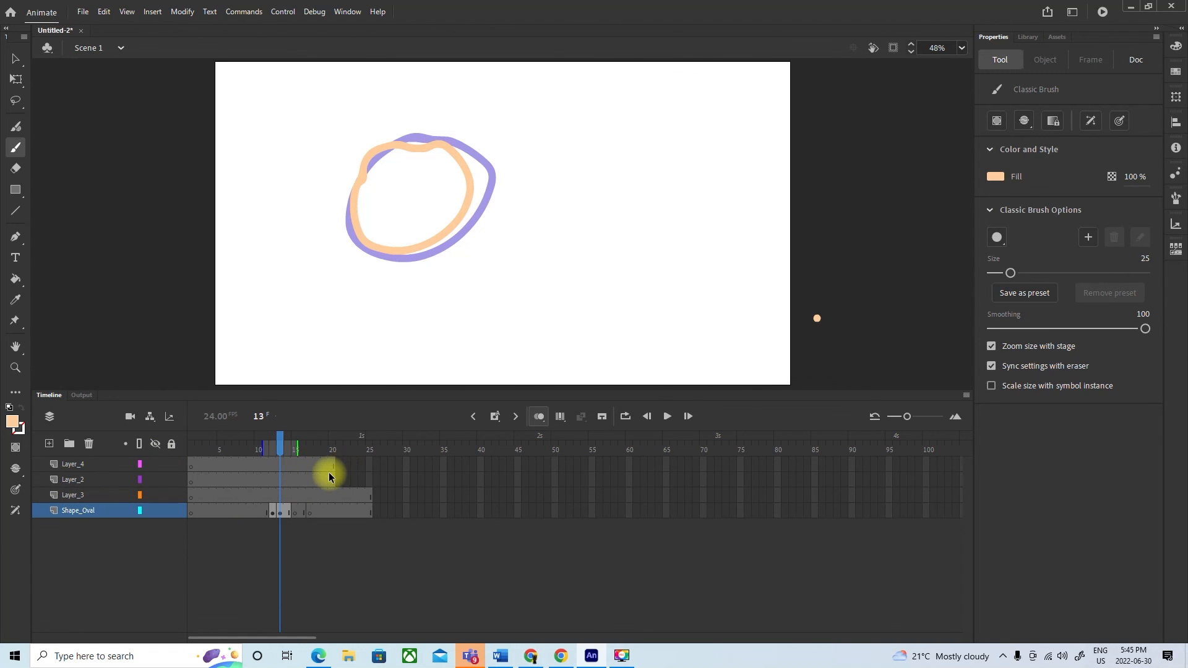
pyautogui.click(536, 418)
pyautogui.click(539, 418)
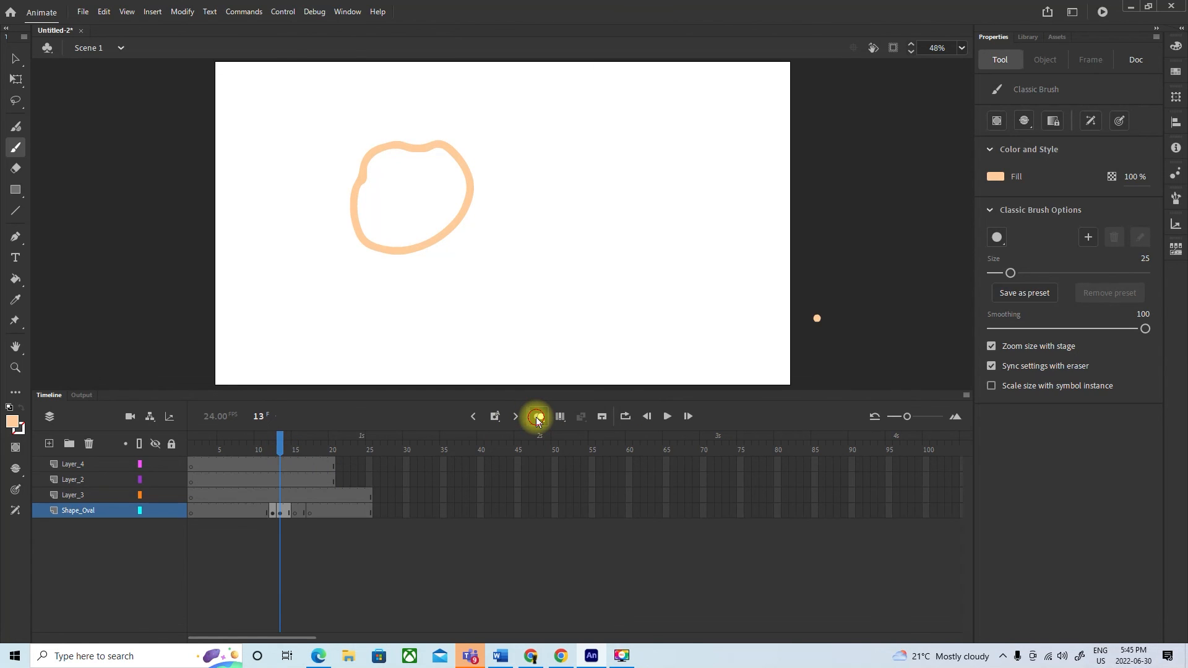